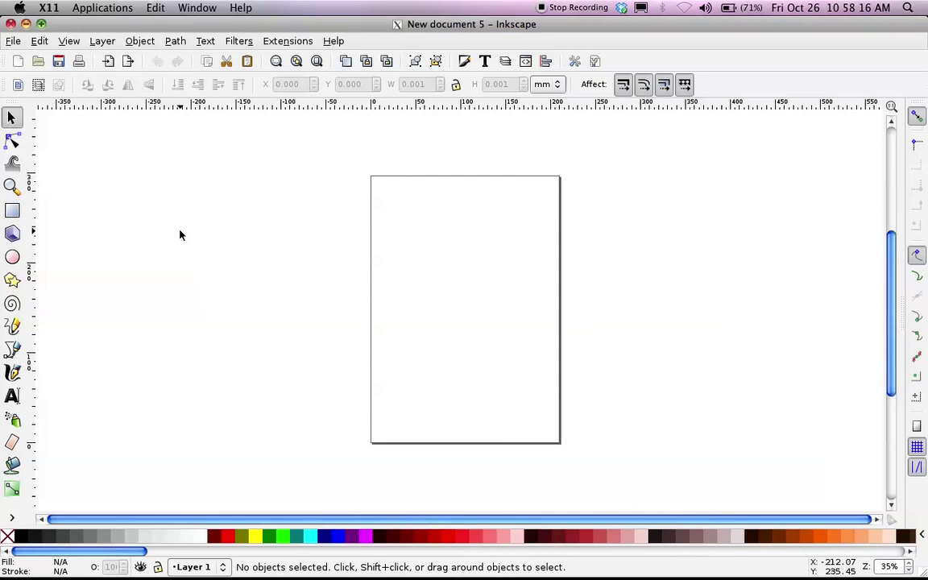
Open the File menu over the new blank untitled document
left_click(13, 41)
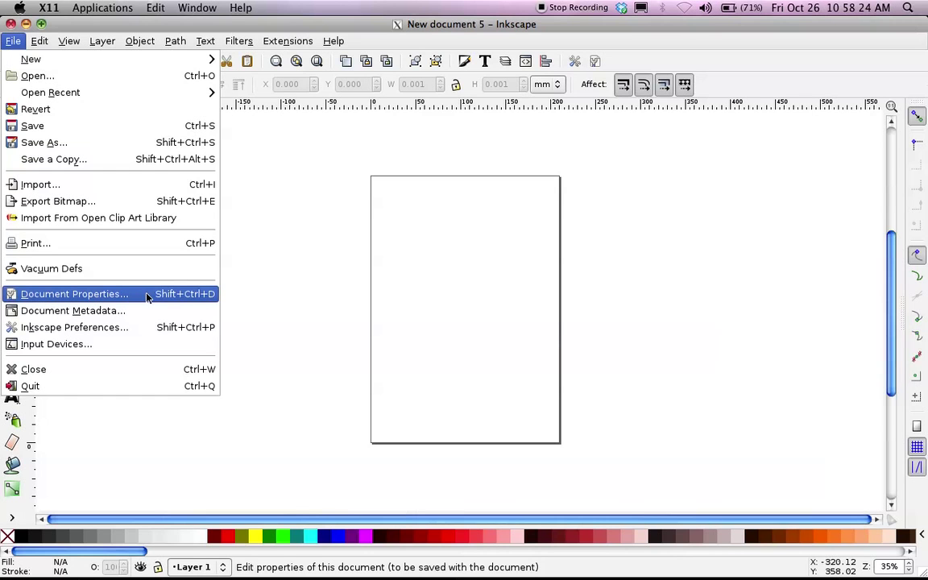
Set the page to US Letter landscape, 279.40 × 215.90 mm, in Document Properties
left_click(204, 297)
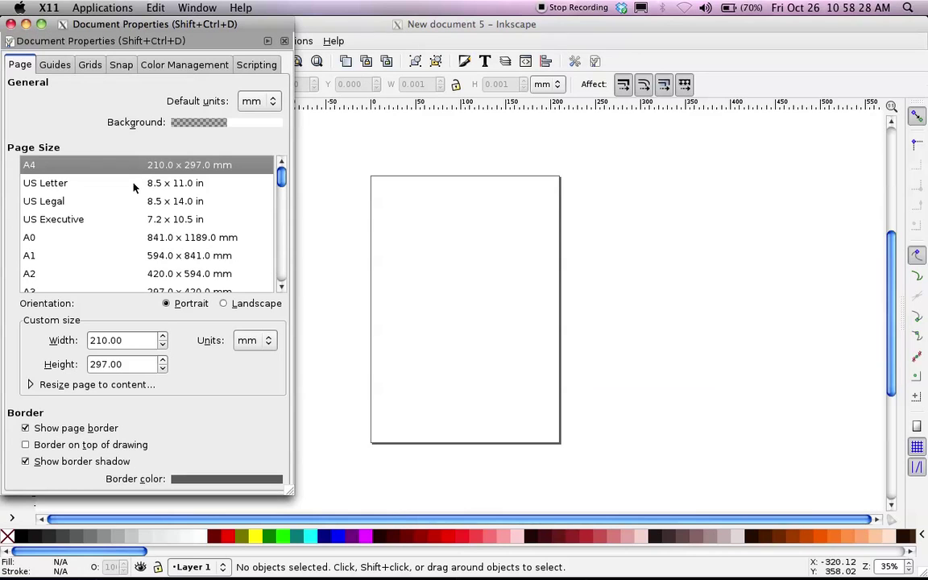
left_click(59, 187)
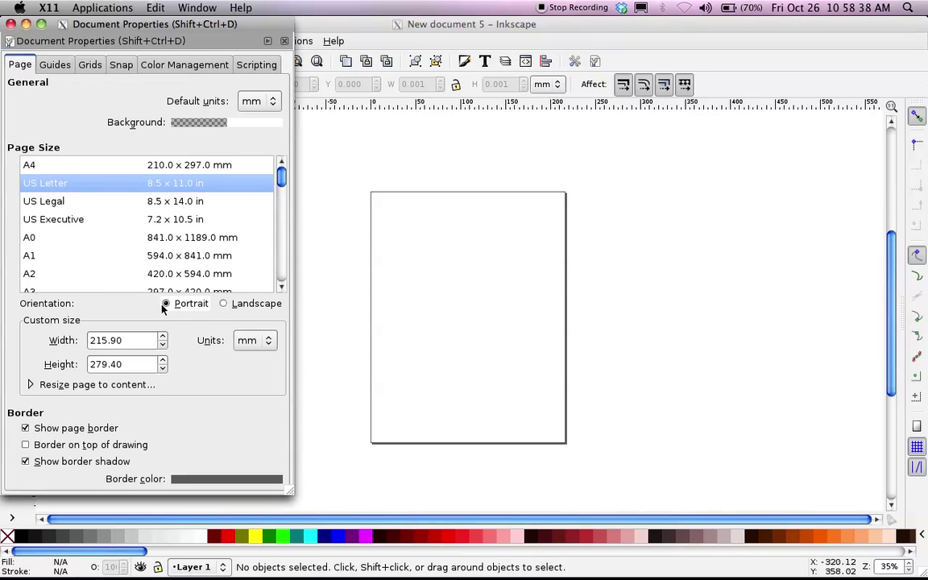
left_click(251, 303)
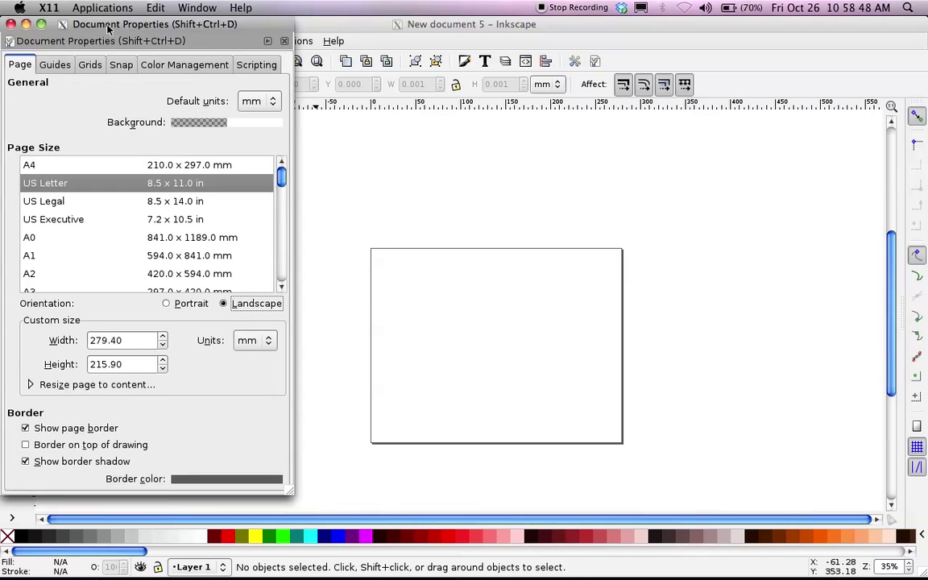
left_click_drag(108, 28, 133, 56)
left_click(54, 59)
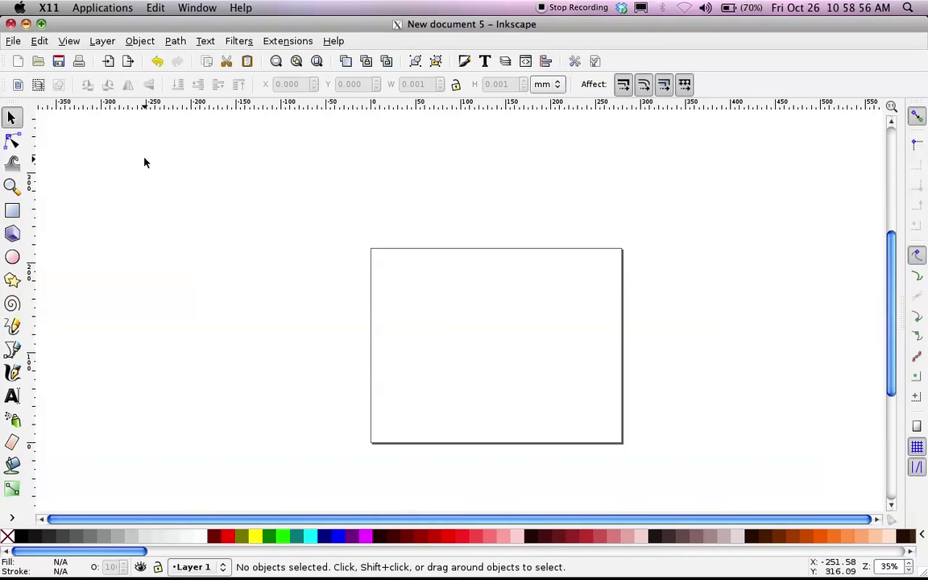
Draw a black, stroke-less rectangle covering the whole landscape page
left_click(13, 210)
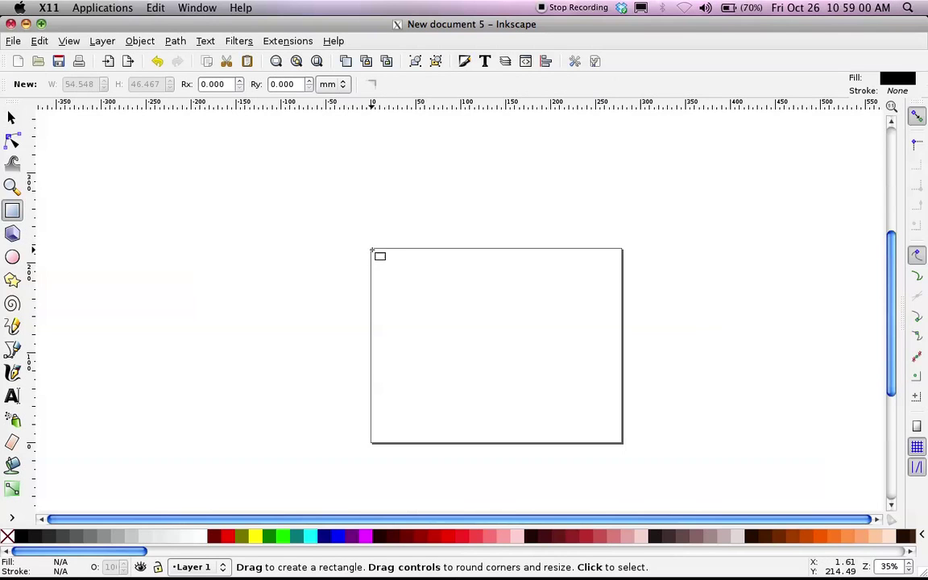
mouse_move(370, 248)
left_mouse_down()
mouse_move(531, 398)
mouse_move(626, 444)
left_mouse_up()
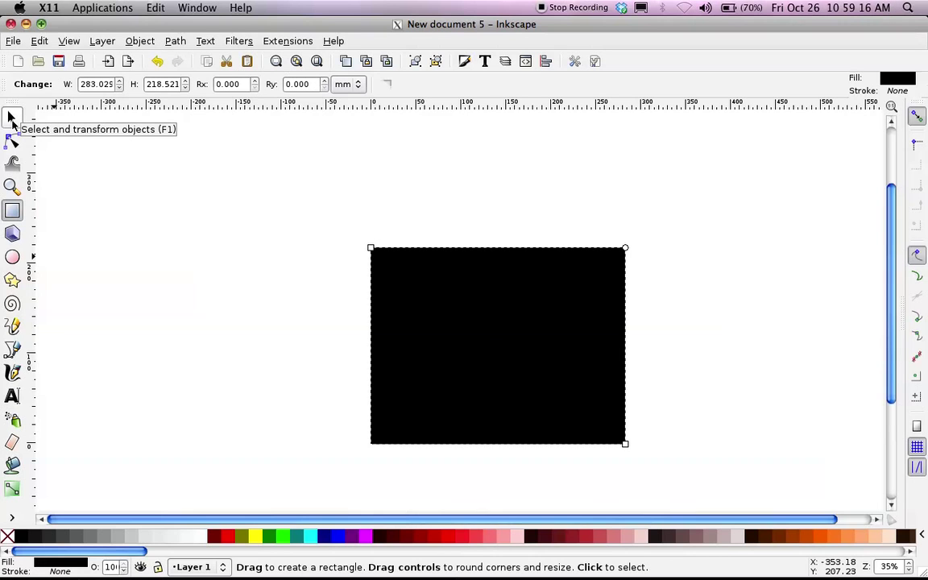
left_click(11, 119)
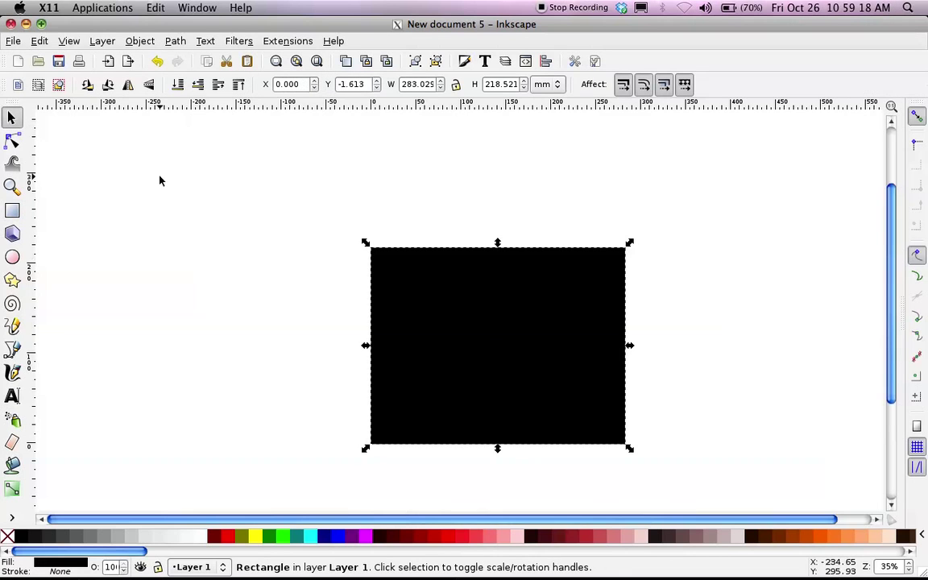
right_click(463, 290)
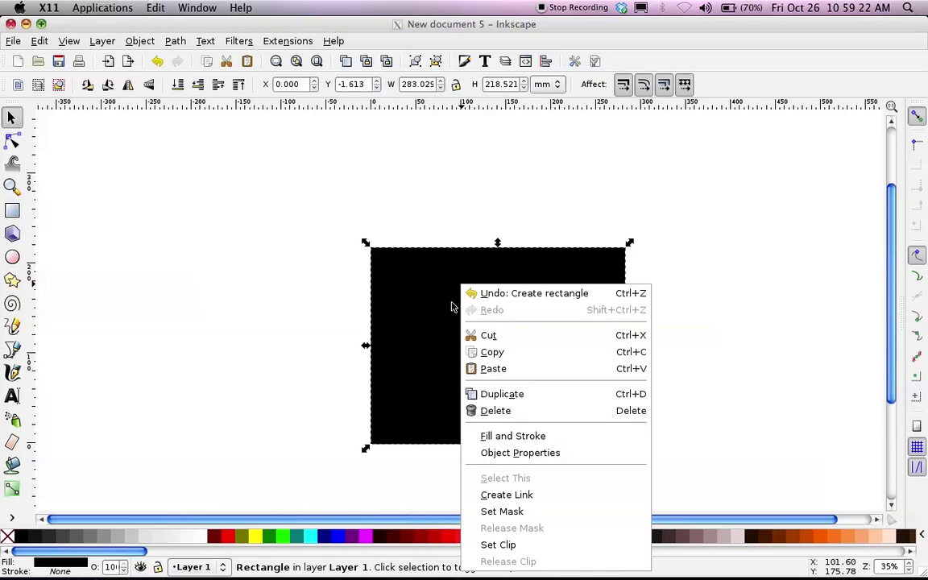
Open the rectangle's Fill and Stroke settings and review its stroke paint
left_click(544, 436)
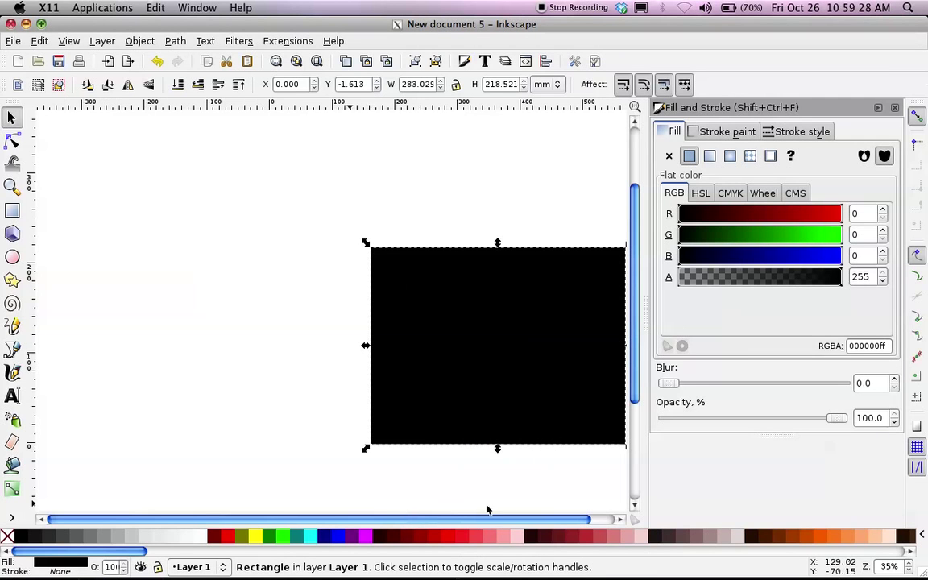
left_click_drag(492, 520, 517, 519)
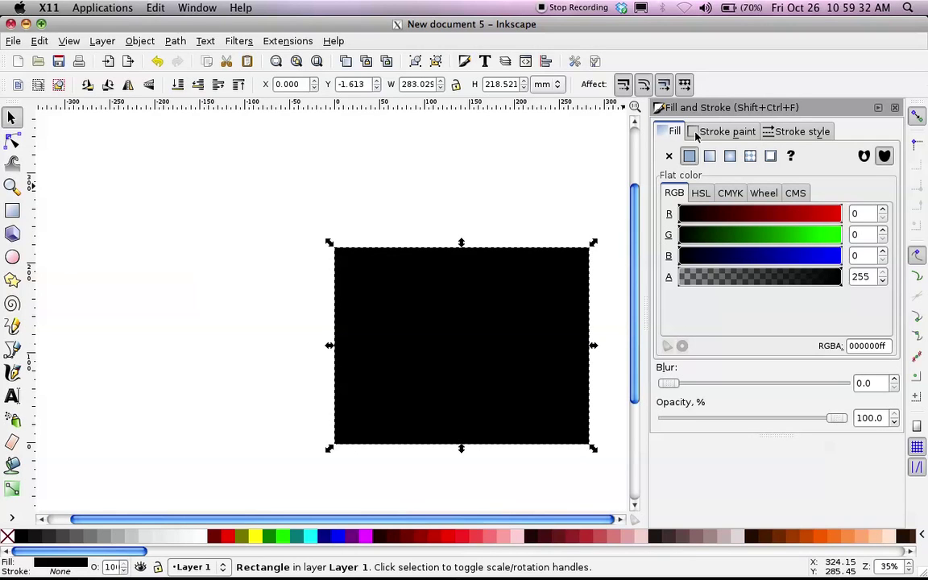
left_click(748, 131)
scroll(748, 132, "down", 1)
scroll(747, 133, "up", 1)
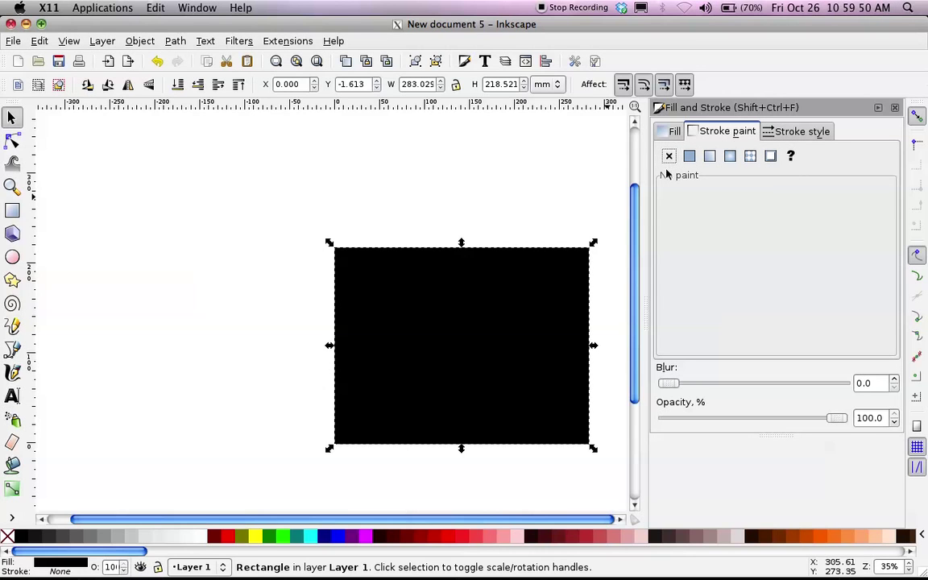
left_click(673, 132)
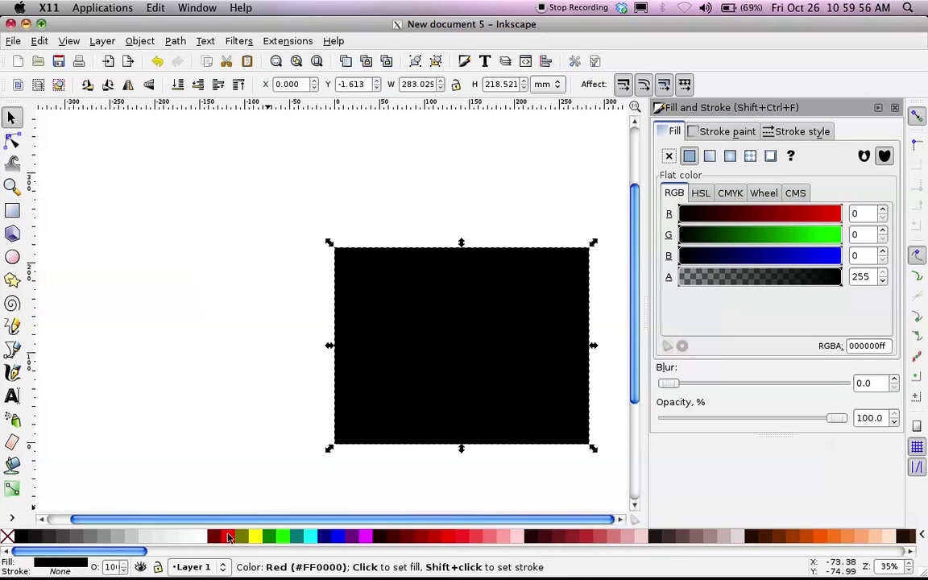
Fill the rectangle sky blue, RGBA 0093ffff (R 0, G 147, B 255)
left_click(701, 192)
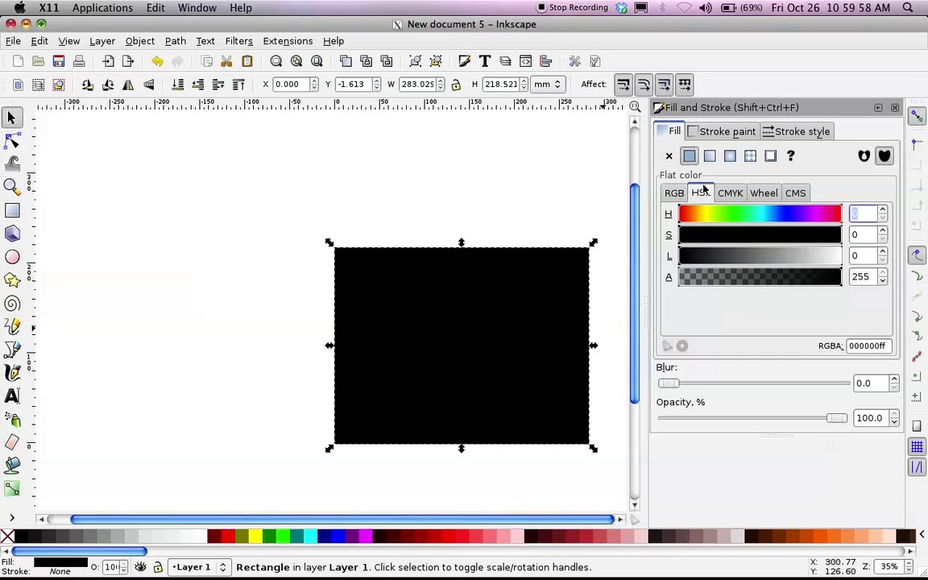
left_click(730, 192)
left_click(766, 192)
left_click(788, 192)
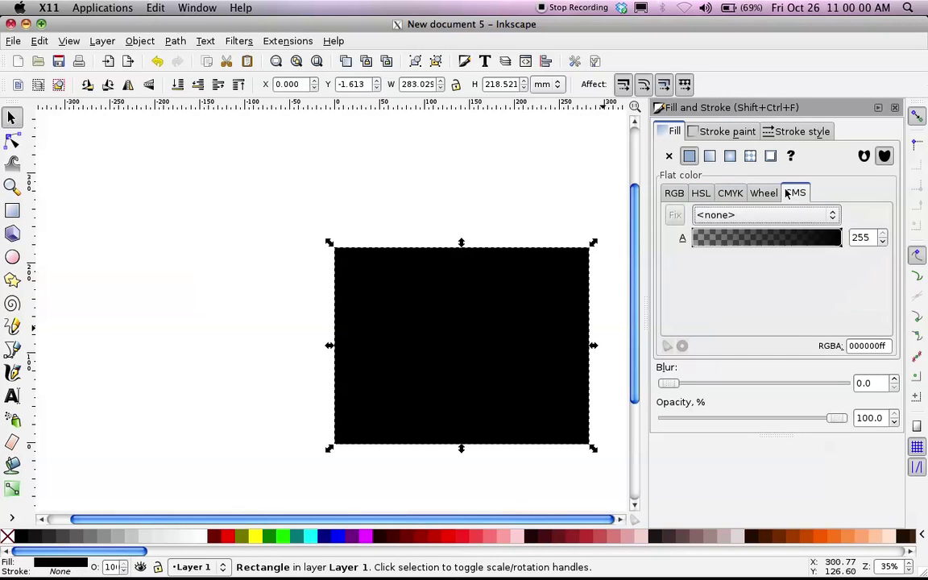
left_click(676, 194)
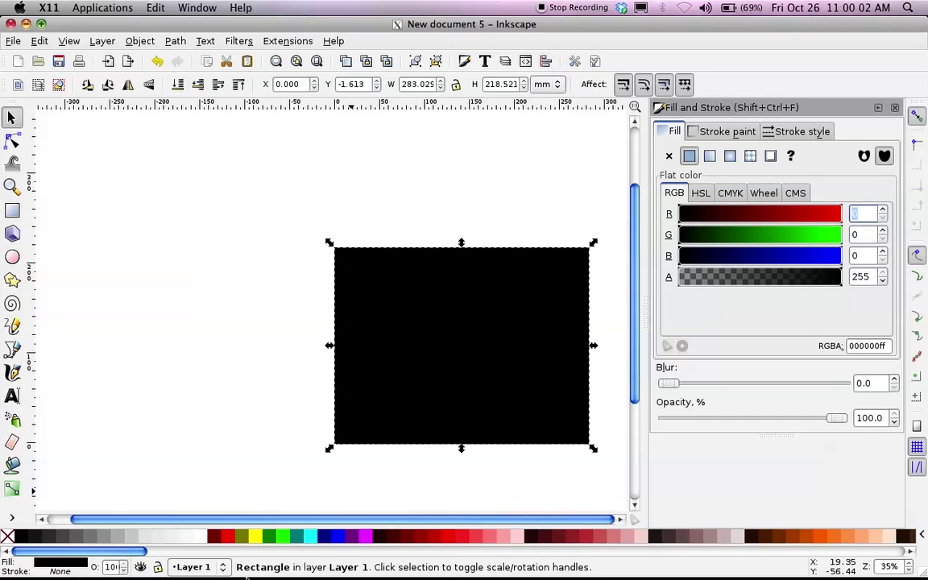
left_click(339, 538)
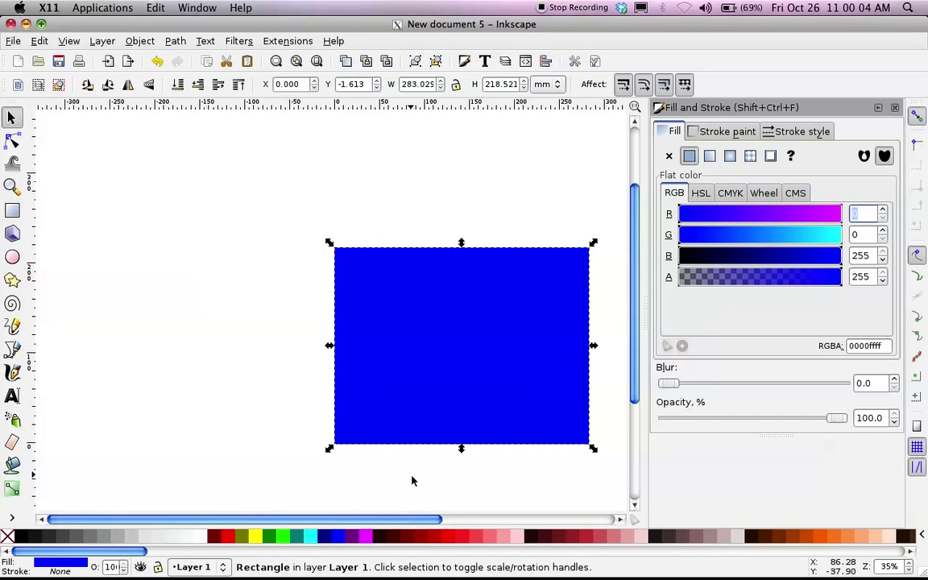
left_click_drag(745, 239, 772, 241)
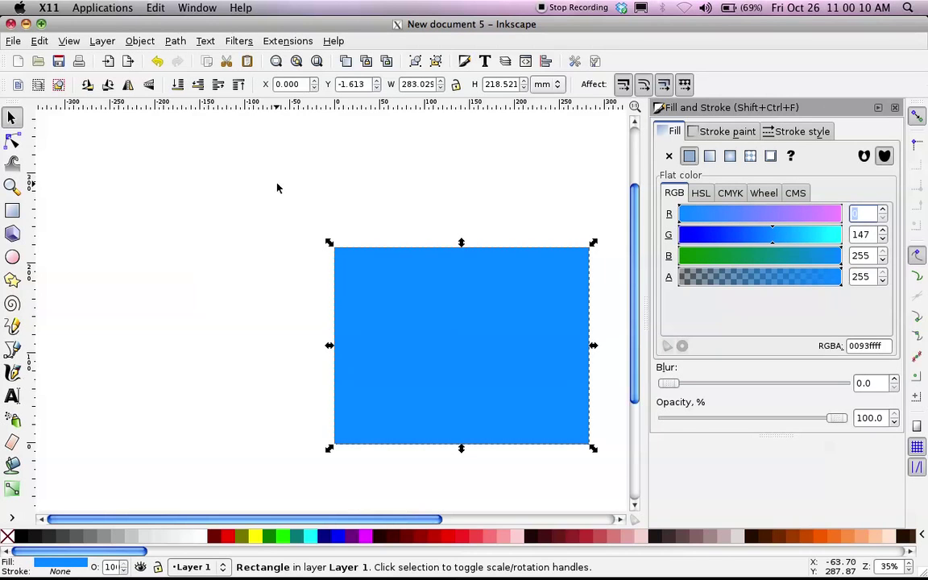
Draw a yellow round sun, about 61.283 × 62.089 mm, near the sky's top-left corner
scroll(132, 242, "down", 1)
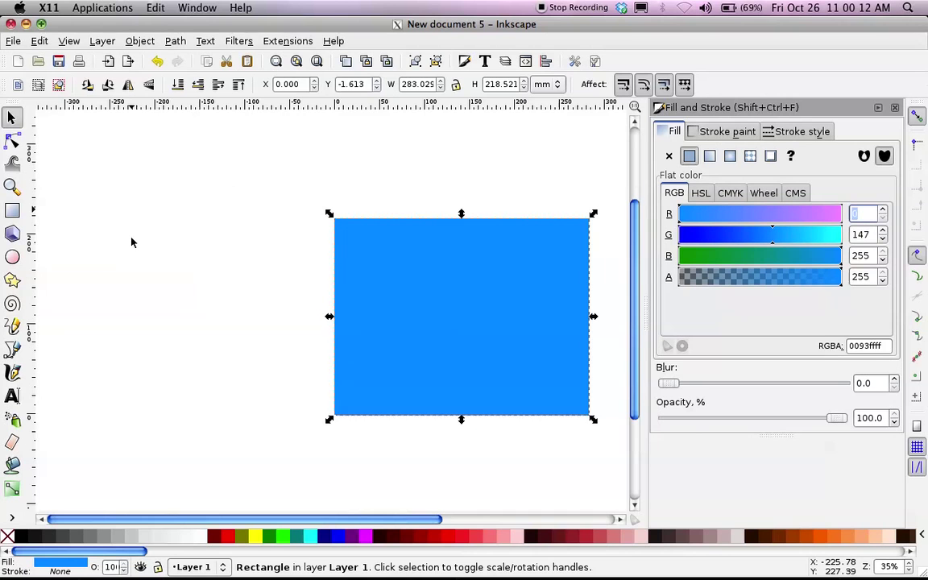
left_click(13, 256)
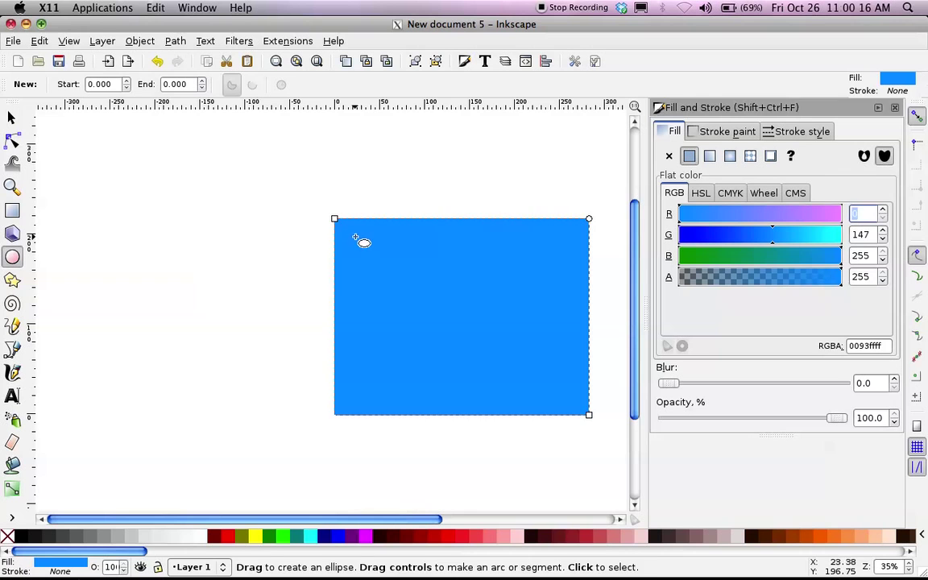
left_click_drag(361, 240, 403, 293)
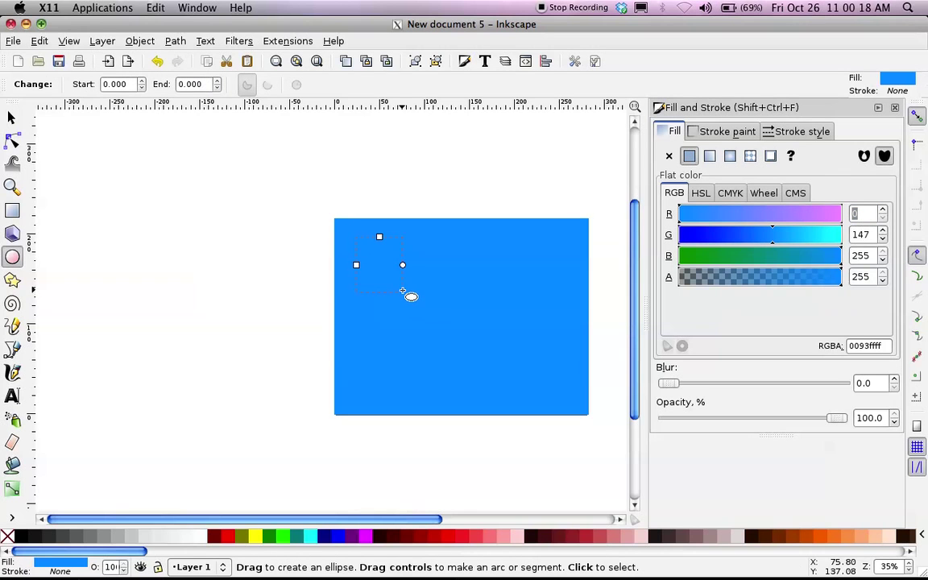
left_click(258, 538)
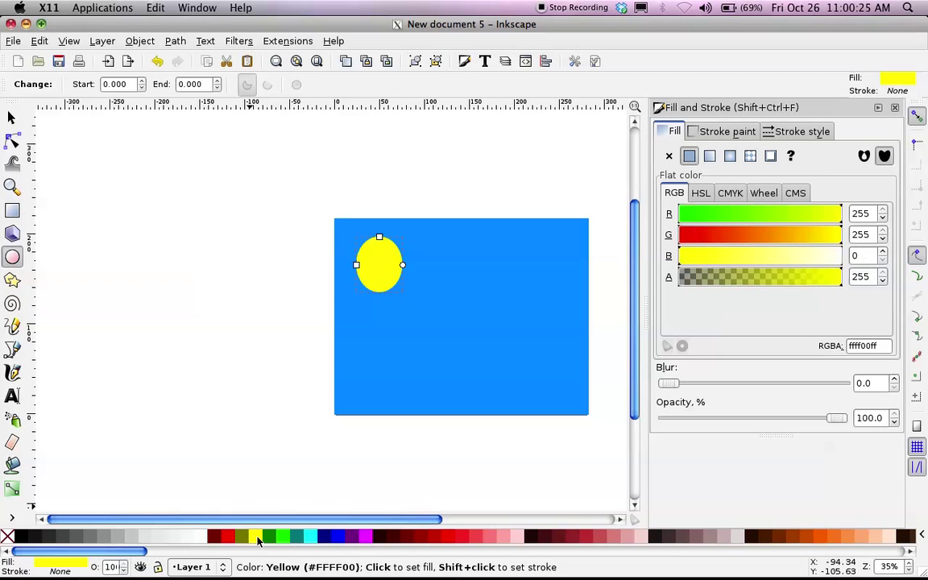
left_click(11, 119)
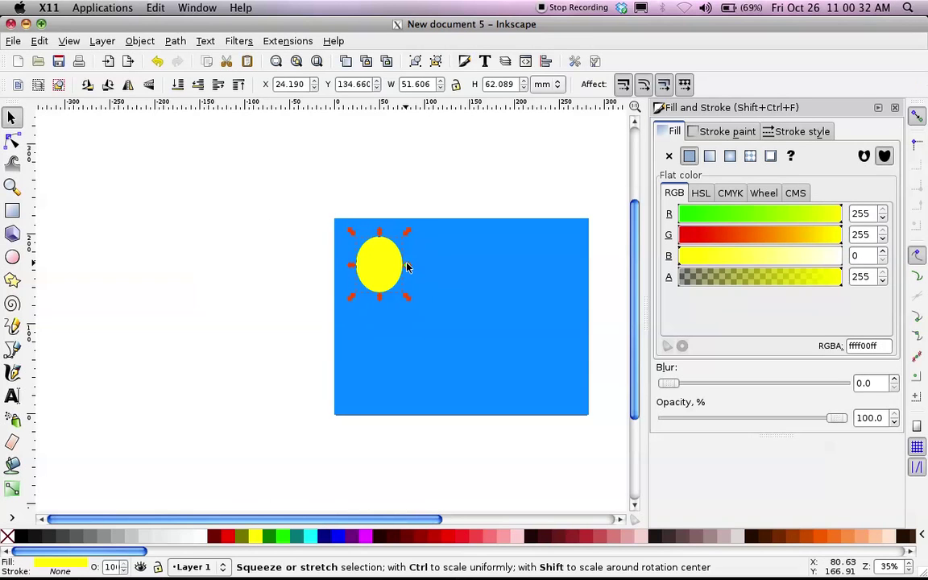
mouse_move(408, 265)
left_mouse_down()
mouse_move(420, 269)
mouse_move(374, 252)
mouse_move(399, 274)
mouse_move(348, 228)
mouse_move(406, 273)
mouse_move(390, 266)
left_mouse_up()
left_click(261, 342)
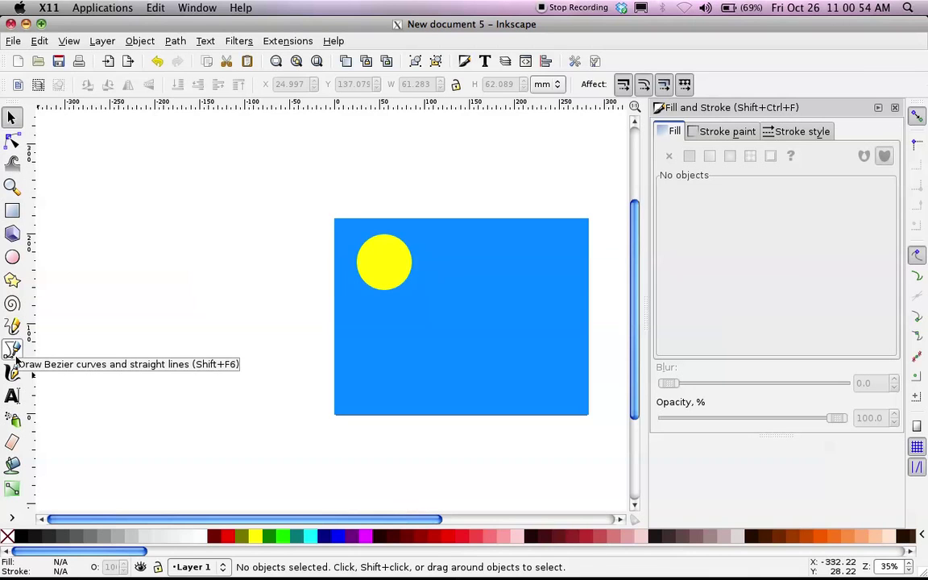
left_click(14, 354)
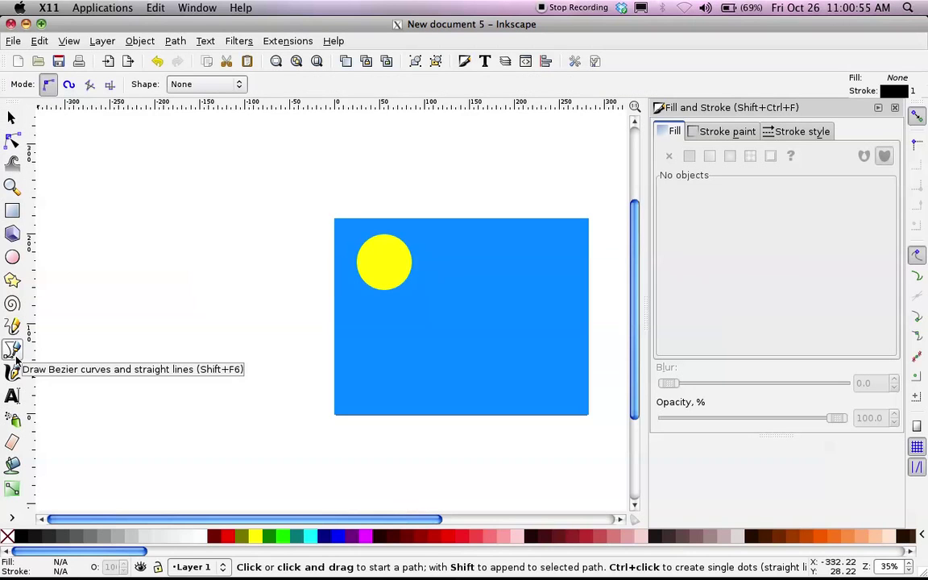
Draw a closed hill path with a curved wavy top across the sky's lower half
left_click(335, 337)
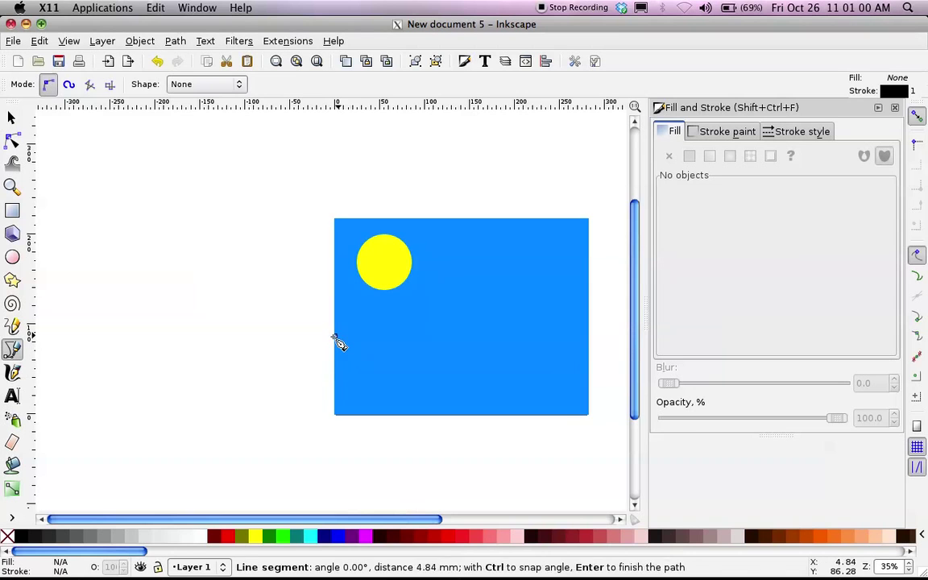
left_click(335, 338)
left_click(335, 338)
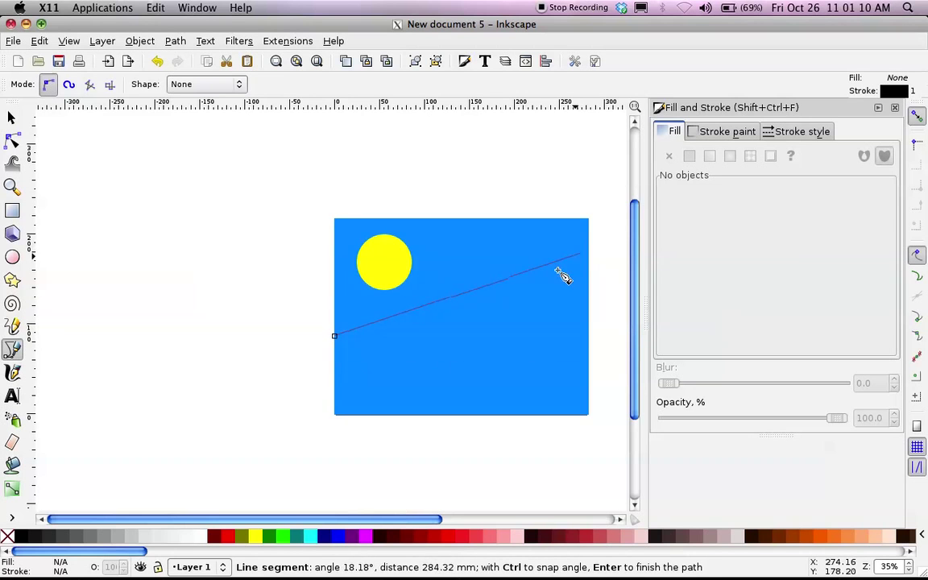
left_click(335, 415)
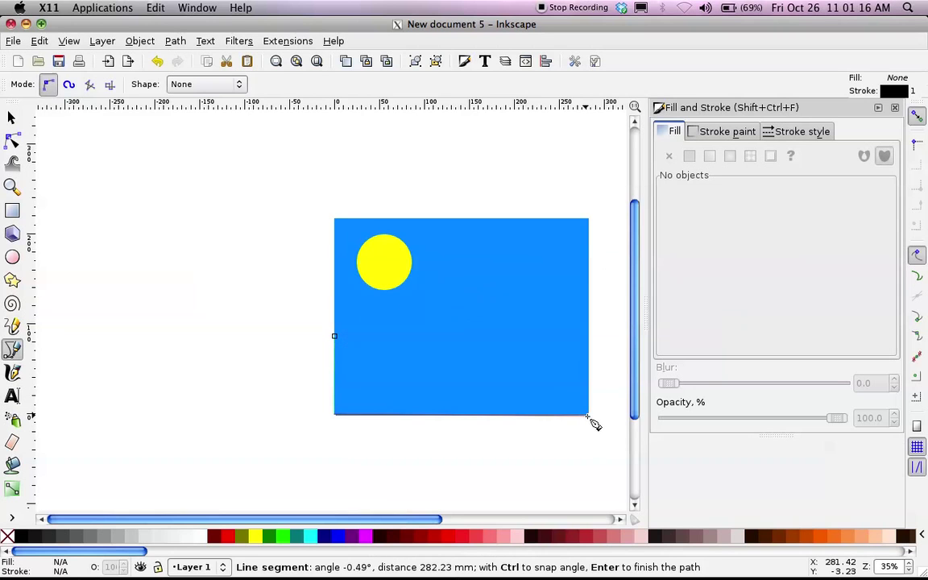
left_click(588, 415)
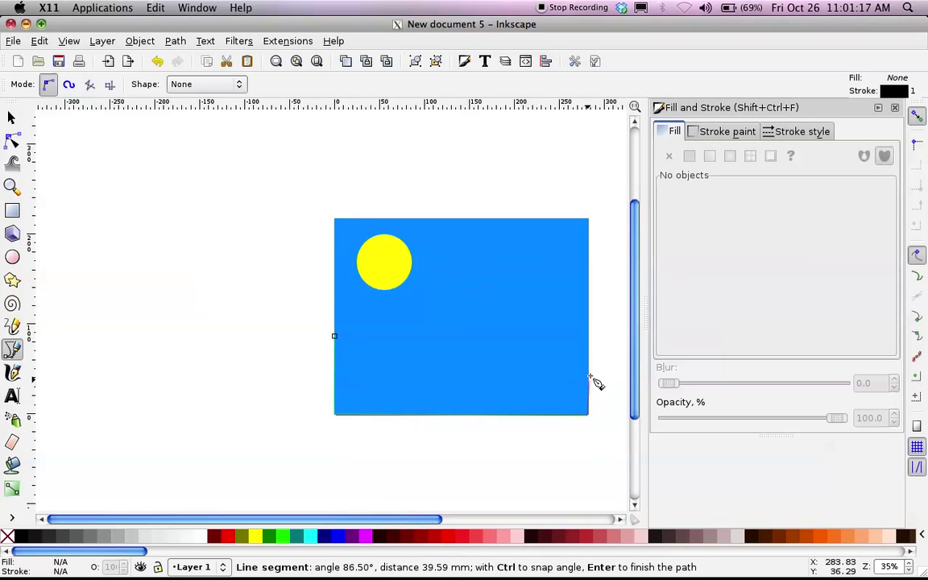
left_click(588, 336)
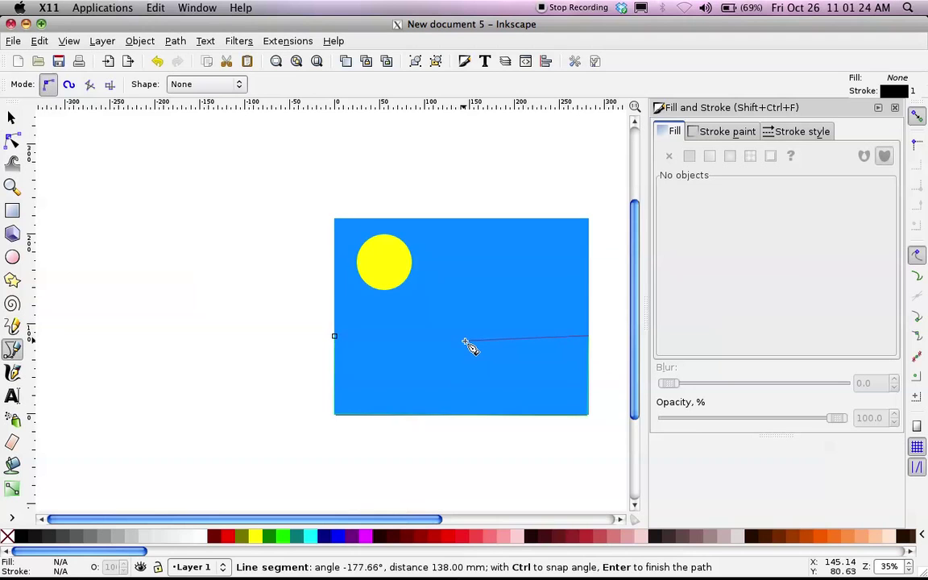
left_click_drag(465, 342, 409, 259)
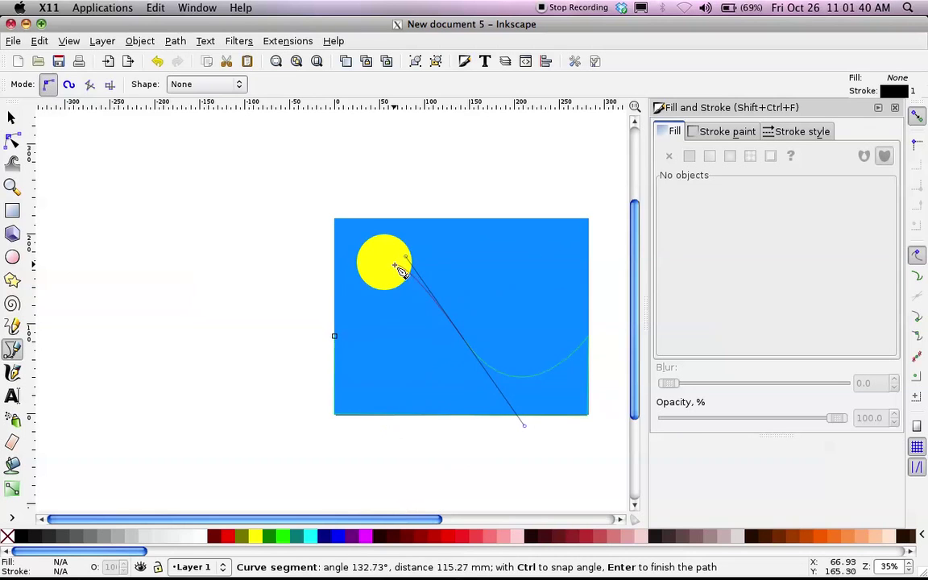
left_click(335, 337)
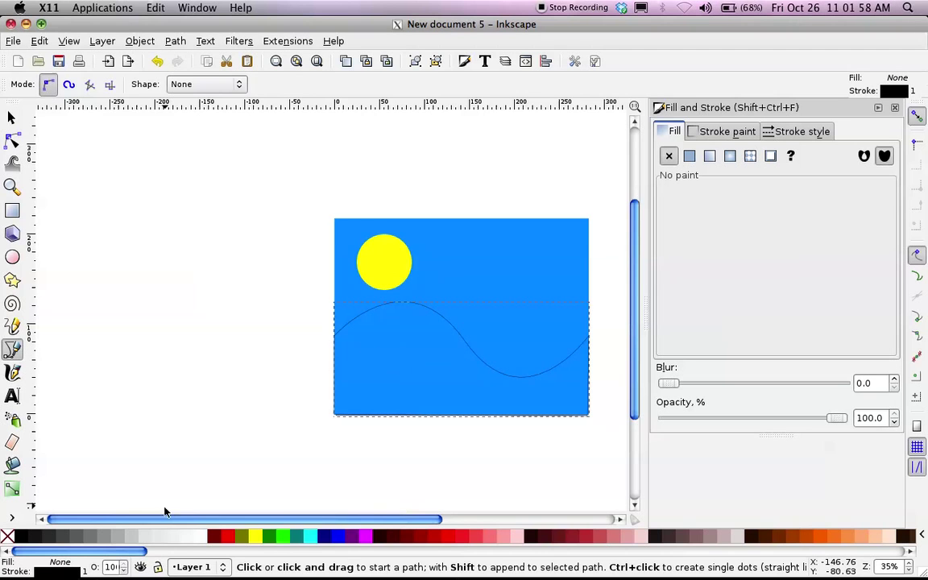
Give the hill path a flat green #008000 fill and no stroke
left_click(690, 158)
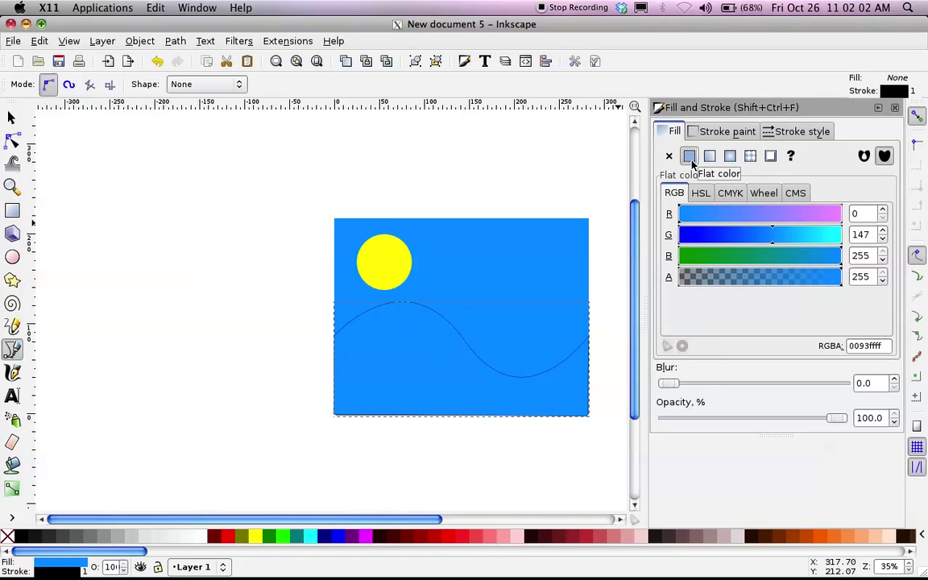
left_click(272, 537)
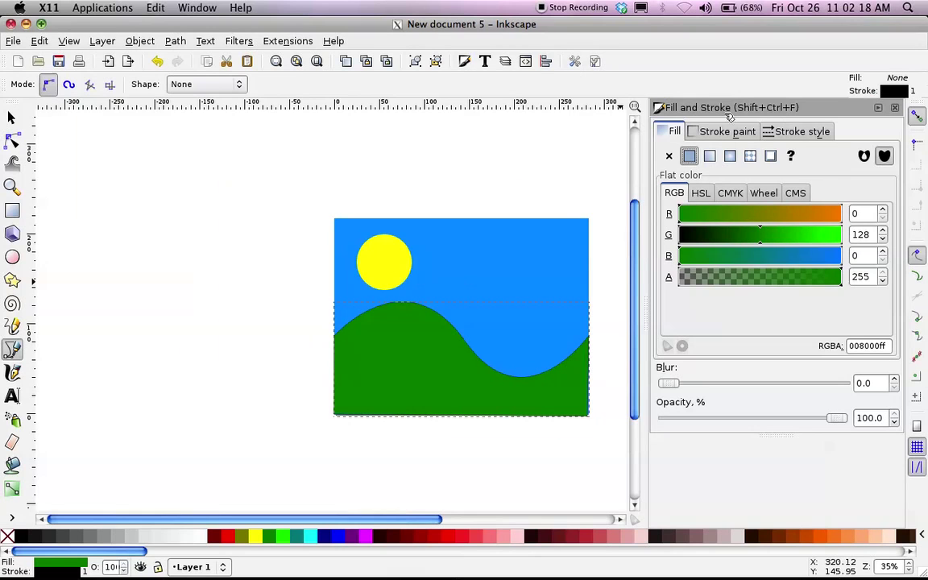
left_click(721, 132)
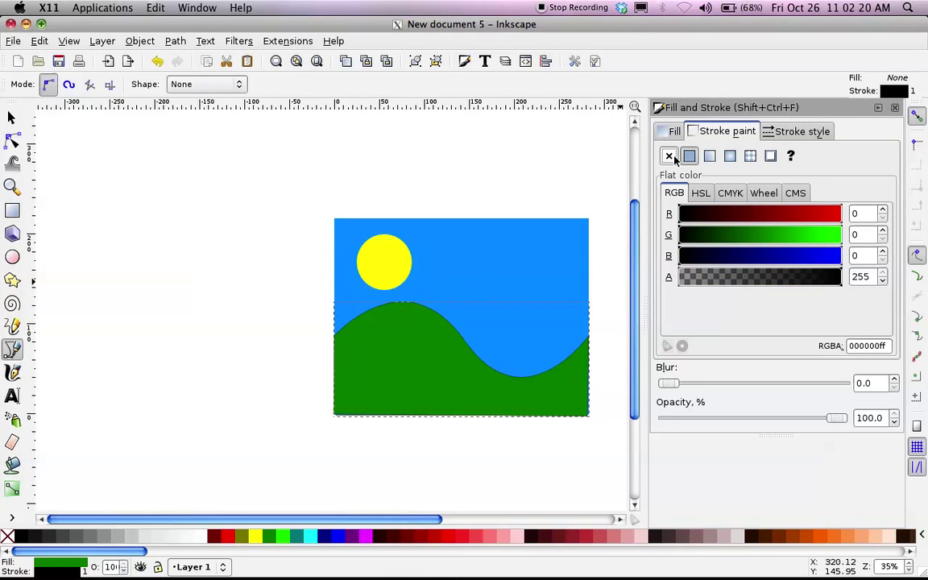
left_click(672, 157)
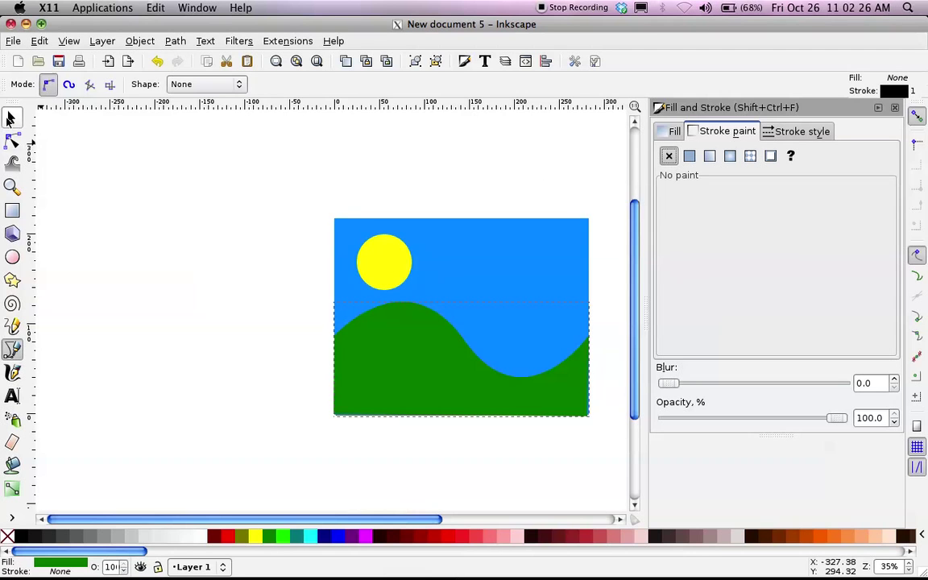
left_click(10, 118)
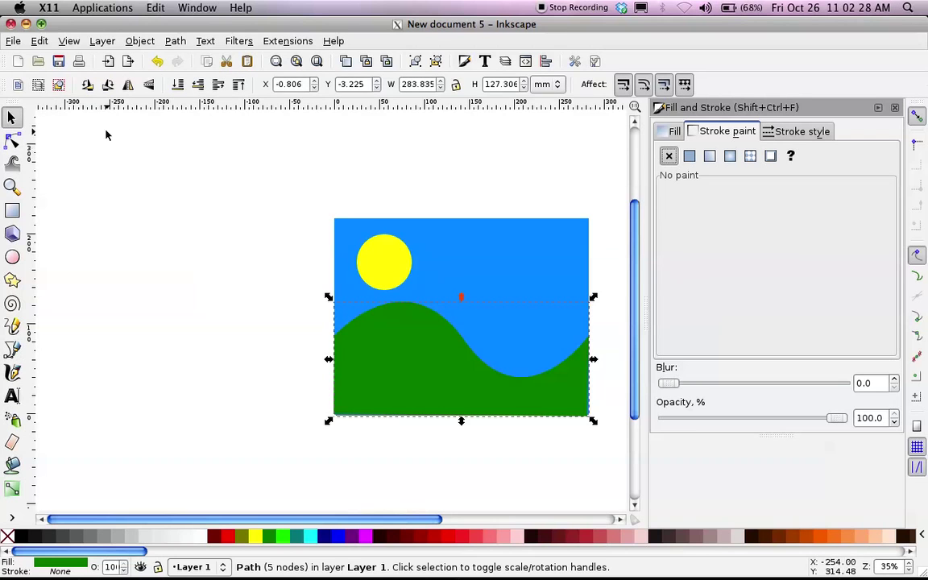
left_click(13, 41)
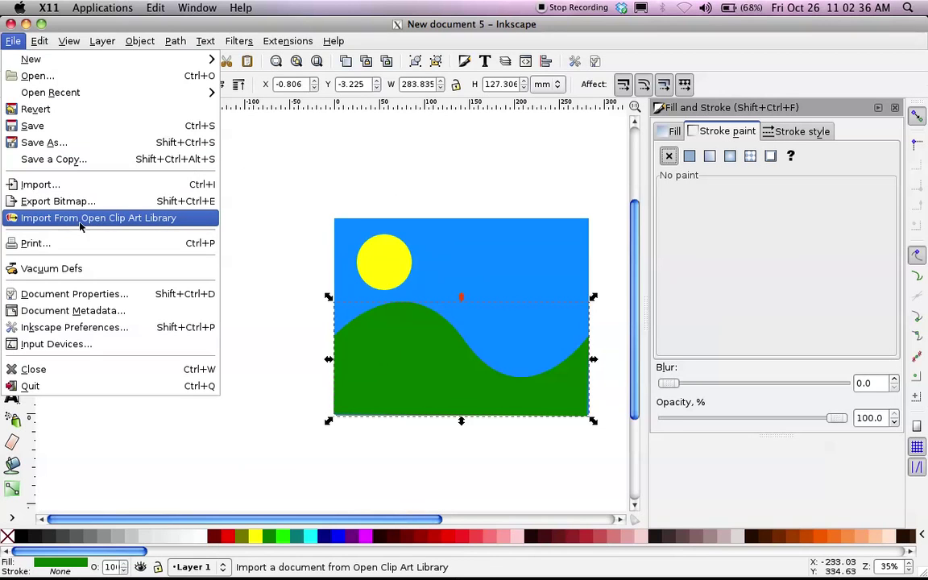
Import a Tree from the Open Clip Art Library, then delete the unwanted fir tree
left_click(127, 218)
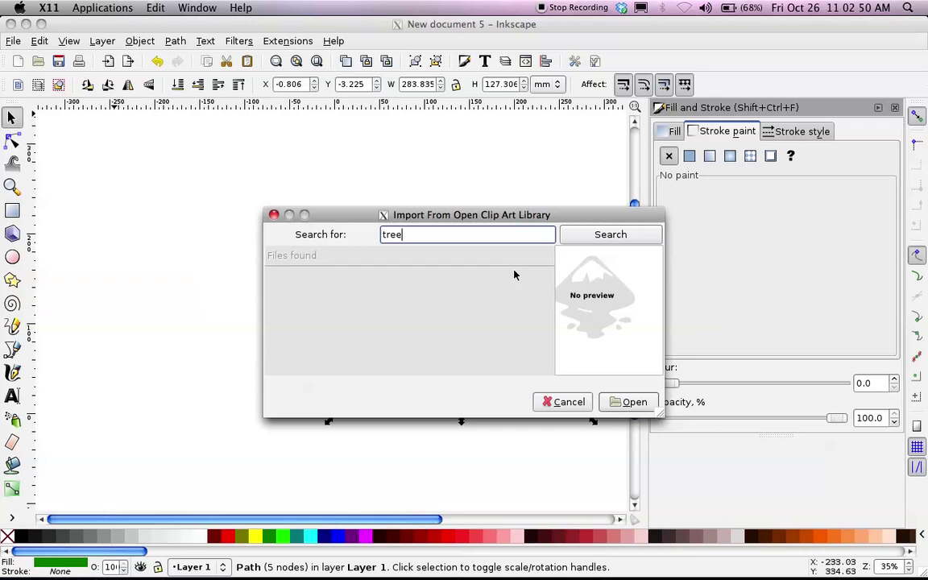
scroll(360, 295, "down", 5)
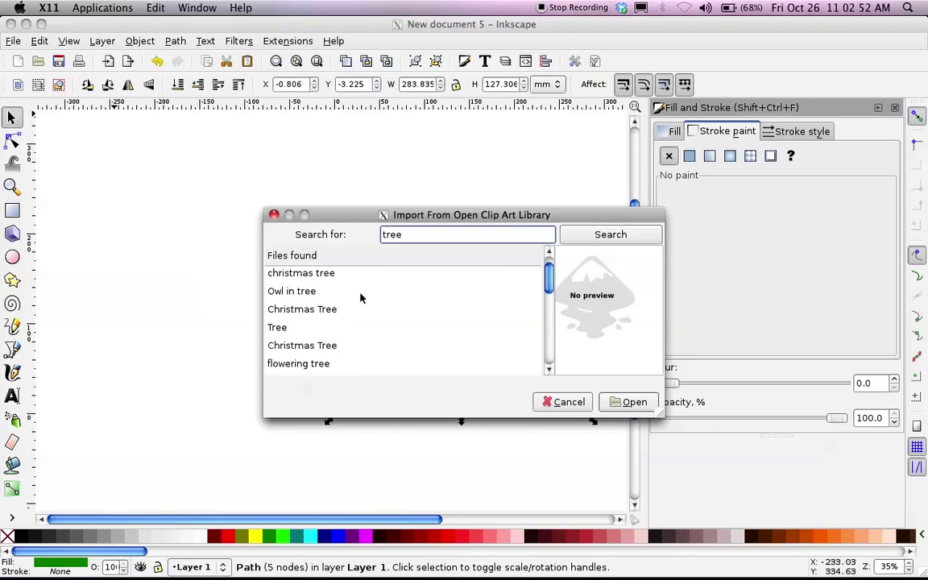
scroll(360, 297, "up", 5)
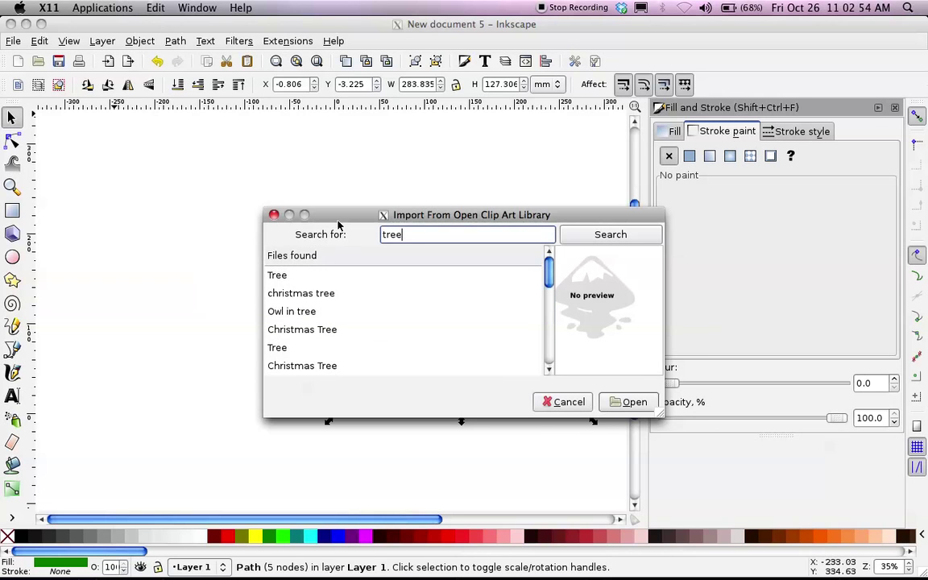
mouse_move(340, 217)
left_mouse_down()
mouse_move(218, 445)
mouse_move(353, 446)
mouse_move(332, 460)
mouse_move(329, 214)
mouse_move(337, 209)
left_mouse_up()
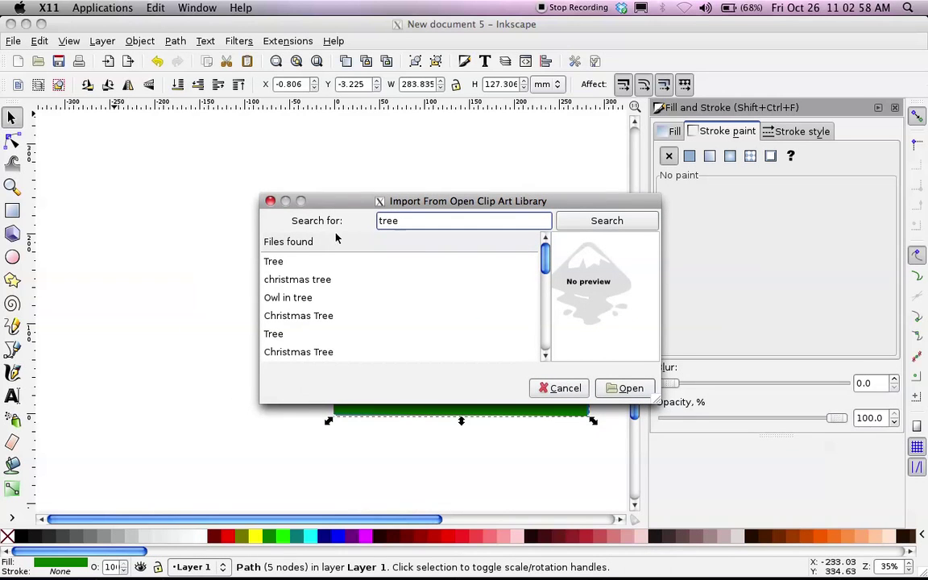
scroll(342, 282, "down", 5)
scroll(341, 282, "up", 5)
left_click(309, 335)
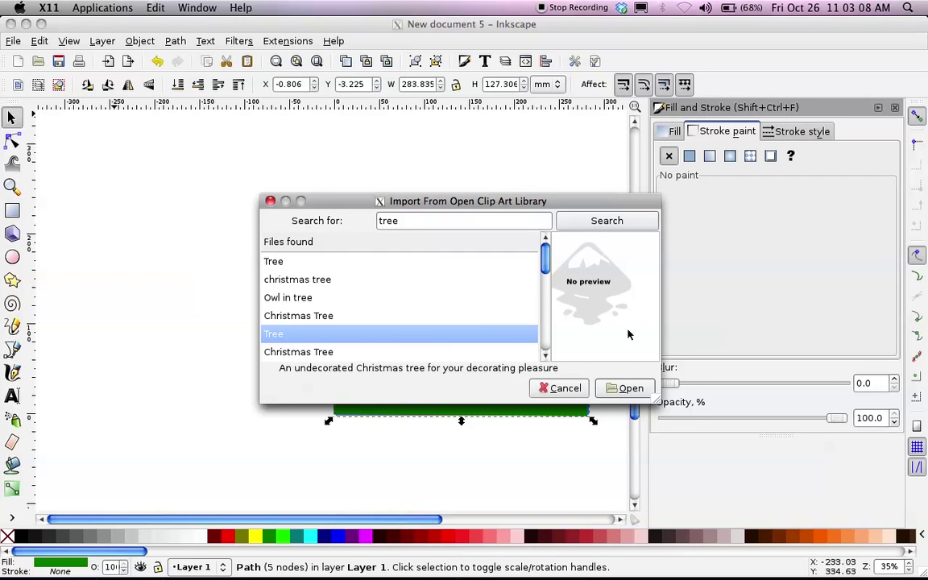
left_click(641, 394)
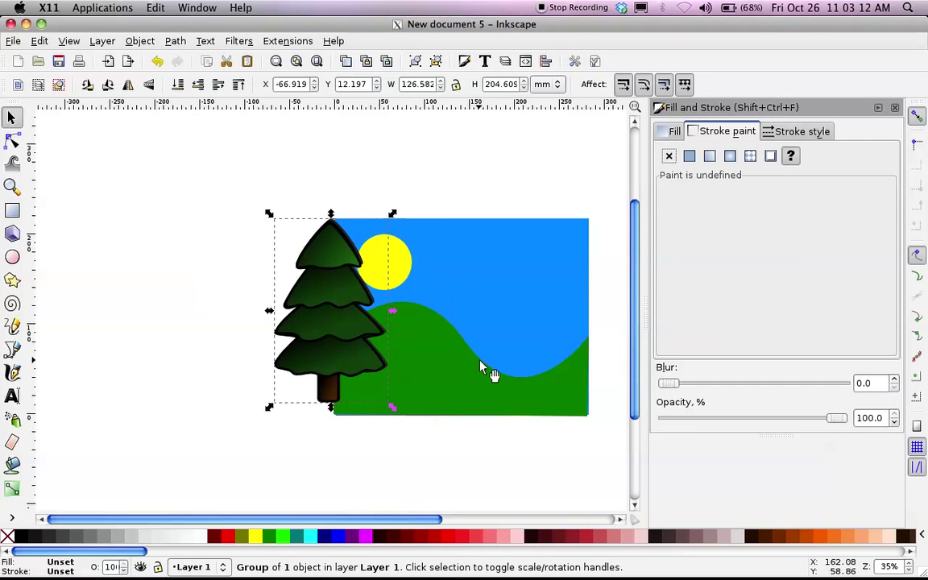
left_click_drag(315, 338, 527, 326)
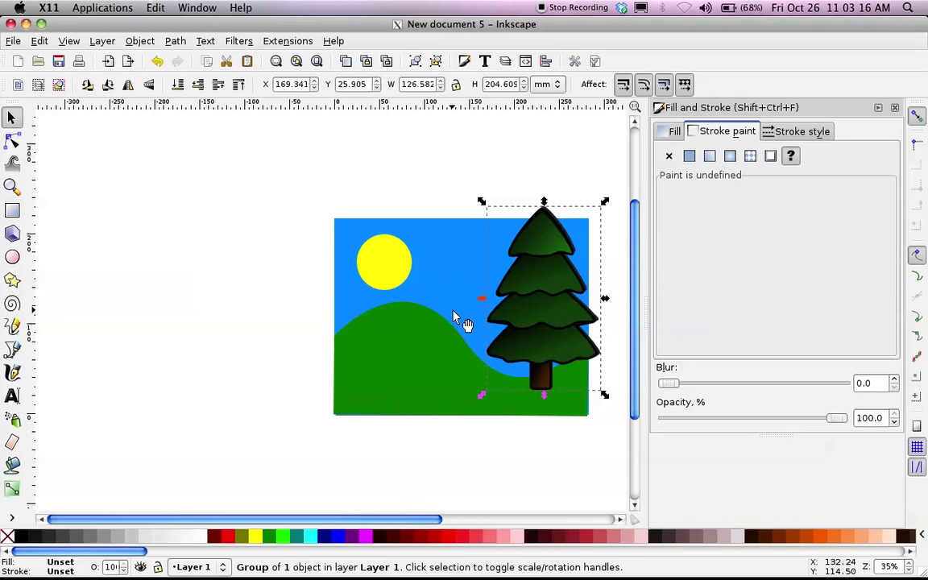
key("Delete")
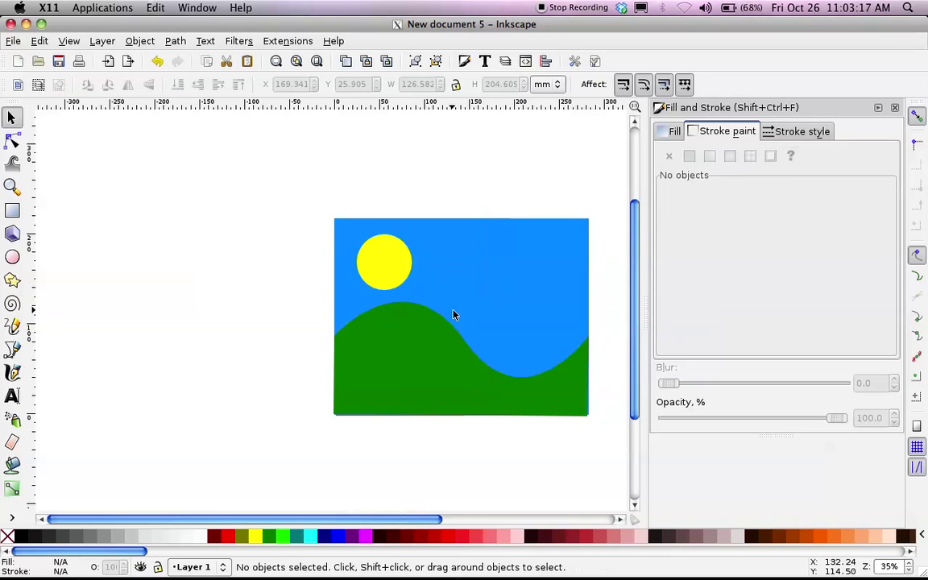
Search Open Clip Art for 'tree' and place the round tree on the hill's right side
left_click(13, 40)
left_click(51, 218)
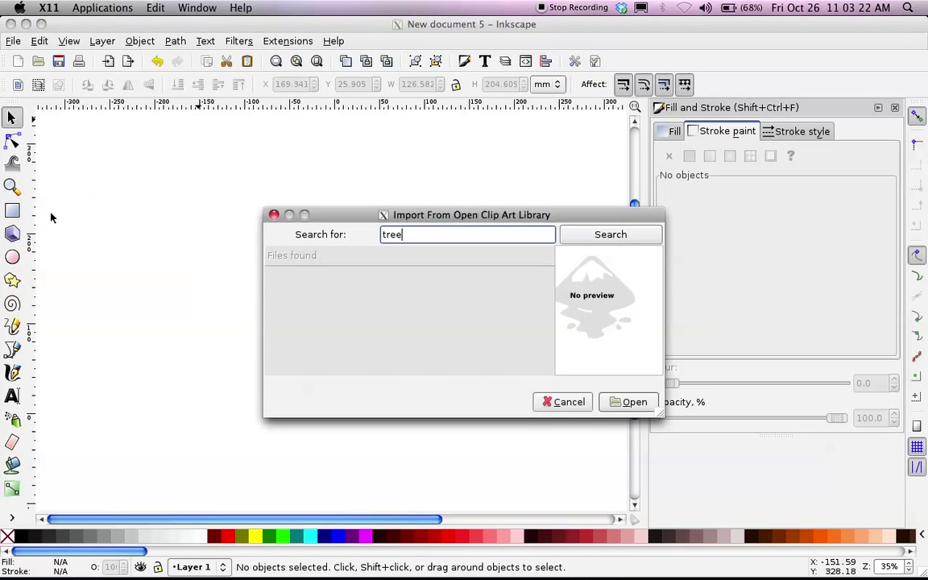
type("tree")
key("Return")
left_click(277, 278)
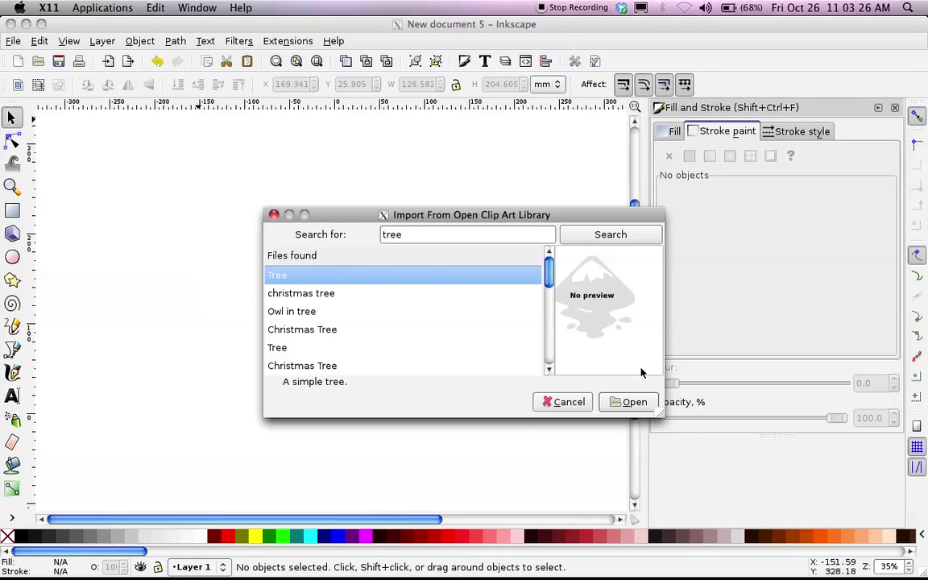
left_click(634, 402)
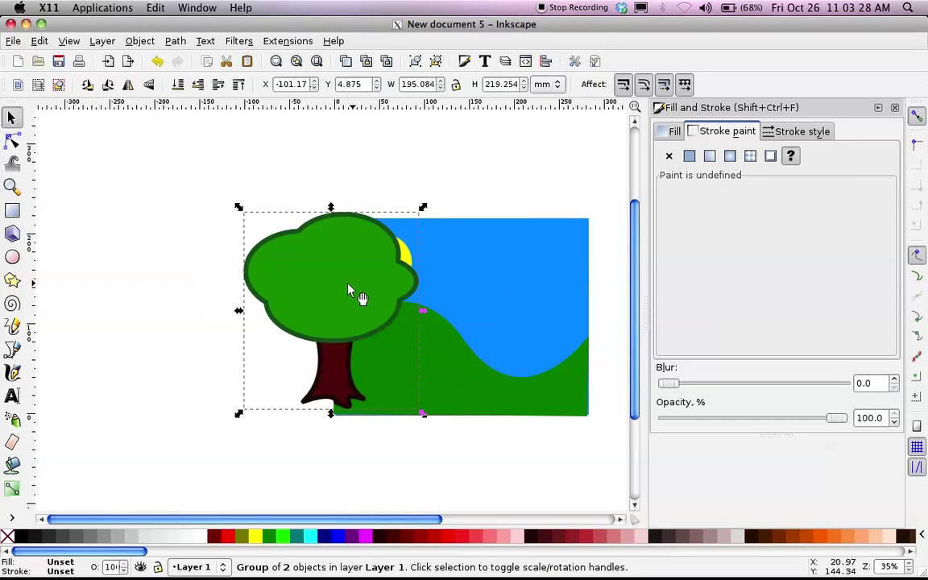
left_click_drag(349, 289, 500, 302)
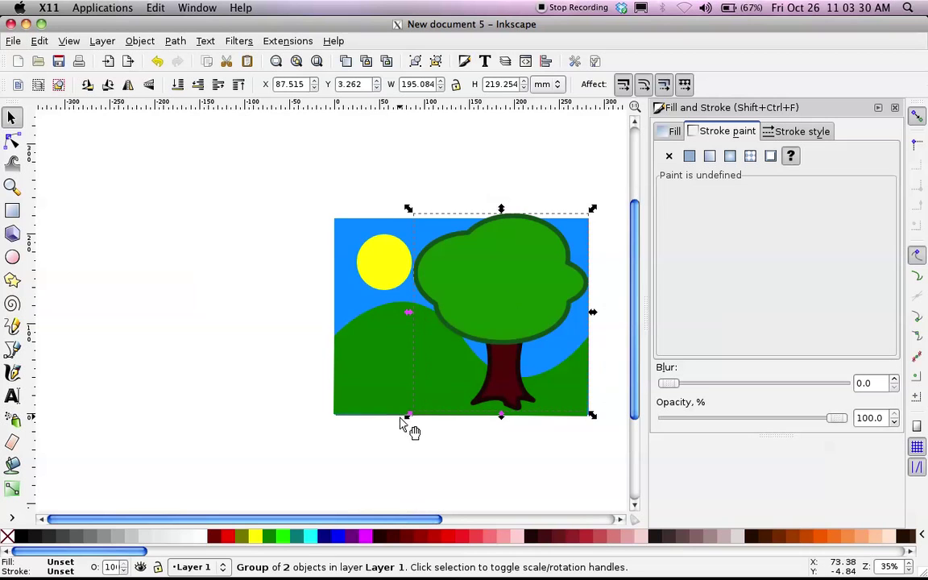
Remove the tree's outline and scale it to 146.234 × 213.141 mm at the right edge
left_click_drag(493, 301, 466, 302)
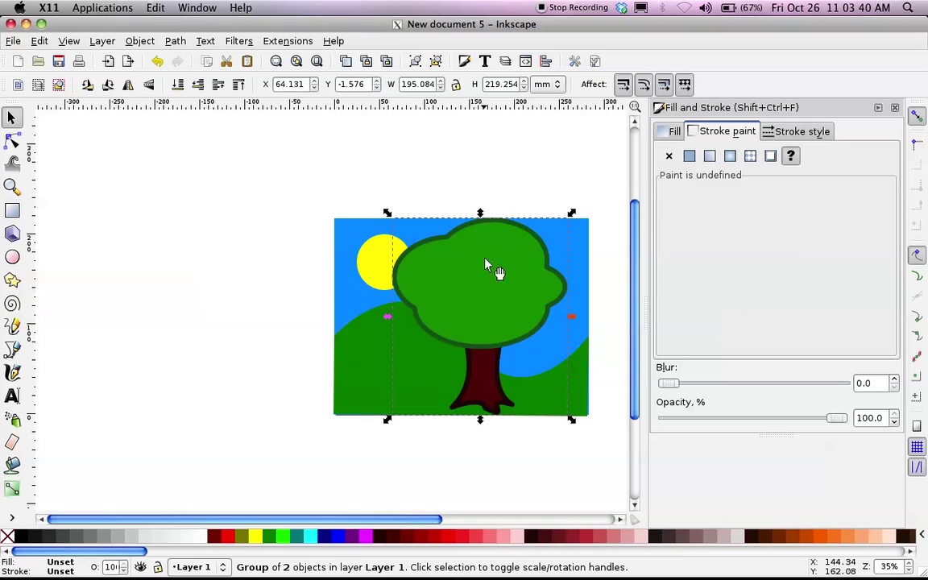
left_click(669, 156)
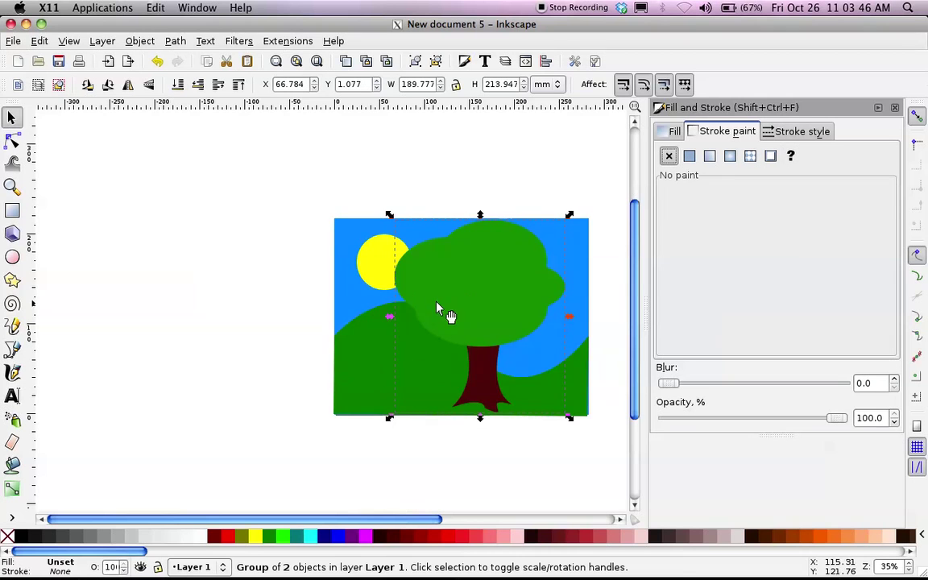
left_click_drag(437, 309, 461, 295)
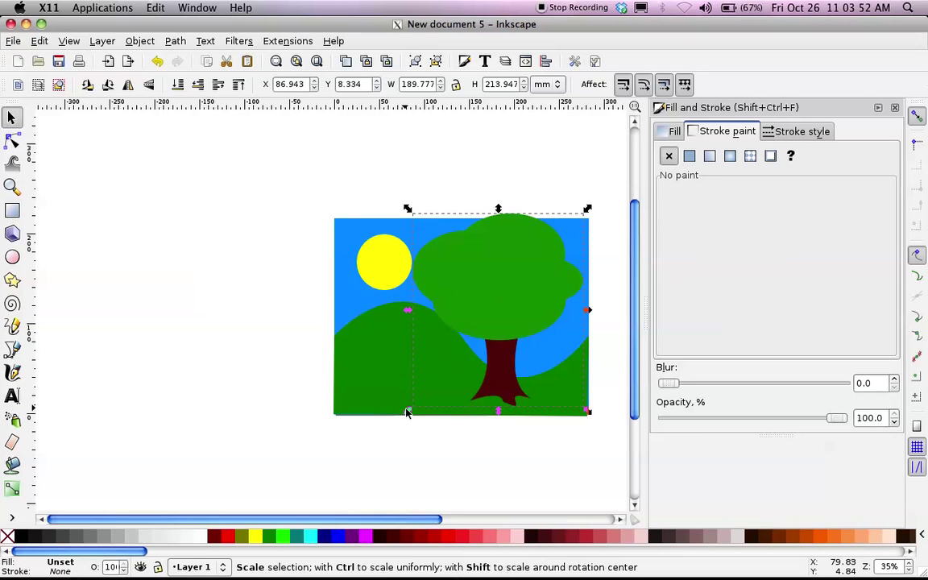
left_click_drag(407, 410, 447, 411)
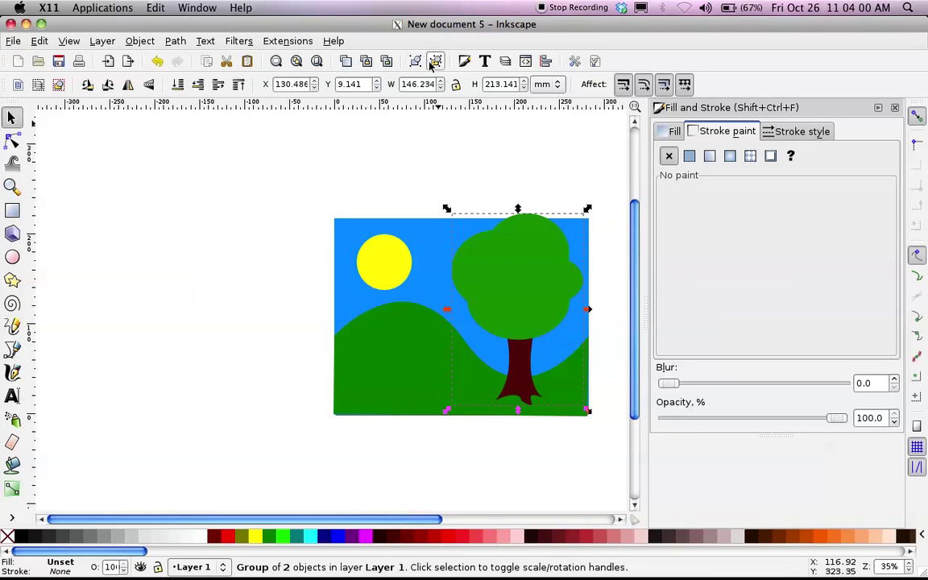
Ungroup the tree and settle its crown on the trunk at X 136.937, Y 65.719
key("alt")
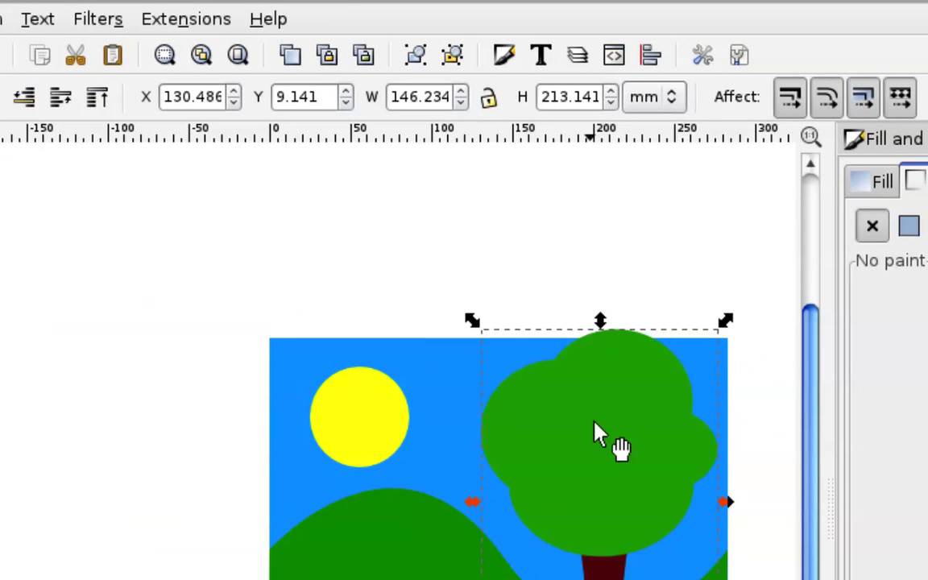
left_click(453, 55)
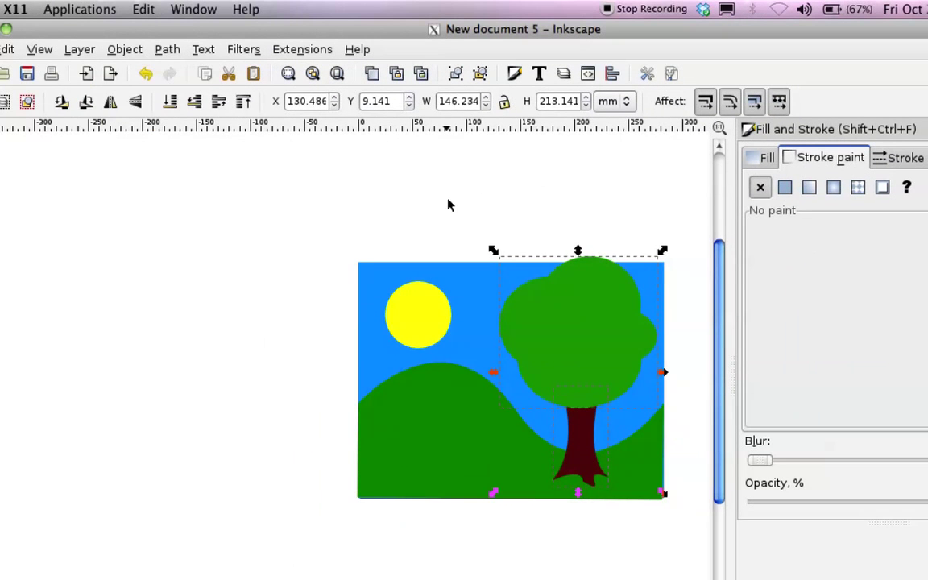
left_click(449, 205)
mouse_move(587, 323)
left_mouse_down()
mouse_move(567, 317)
mouse_move(530, 269)
mouse_move(636, 287)
mouse_move(594, 322)
left_mouse_up()
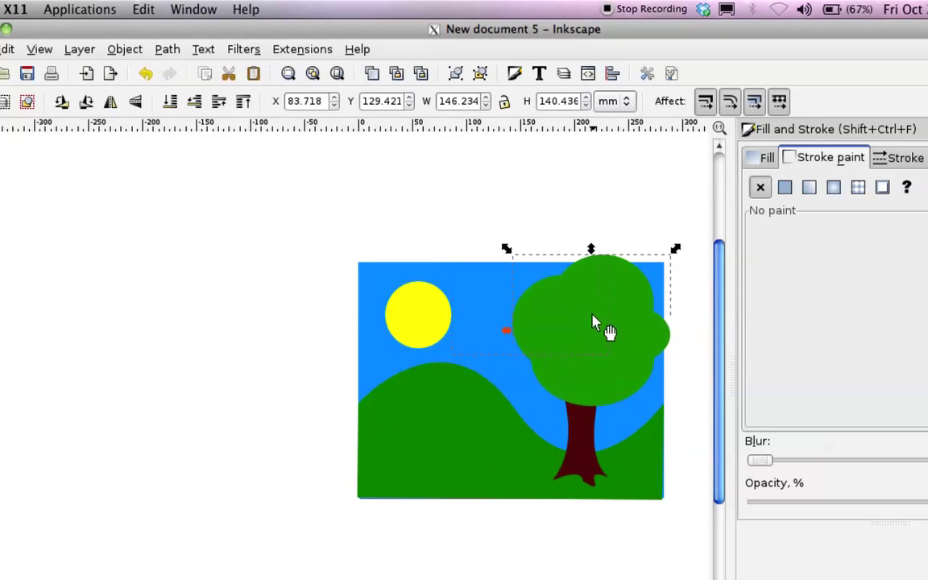
left_click_drag(585, 462, 591, 460)
left_click(591, 315)
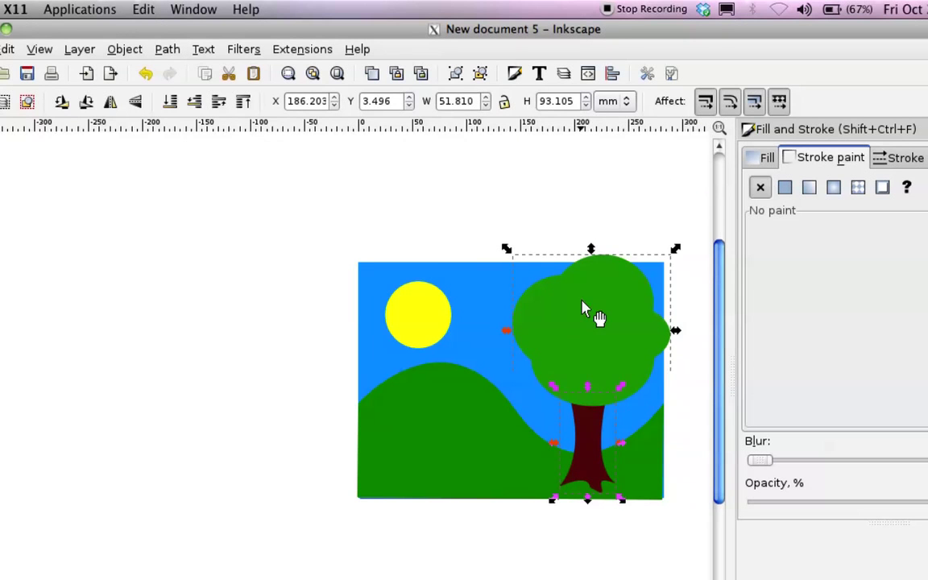
left_click_drag(606, 338, 575, 313)
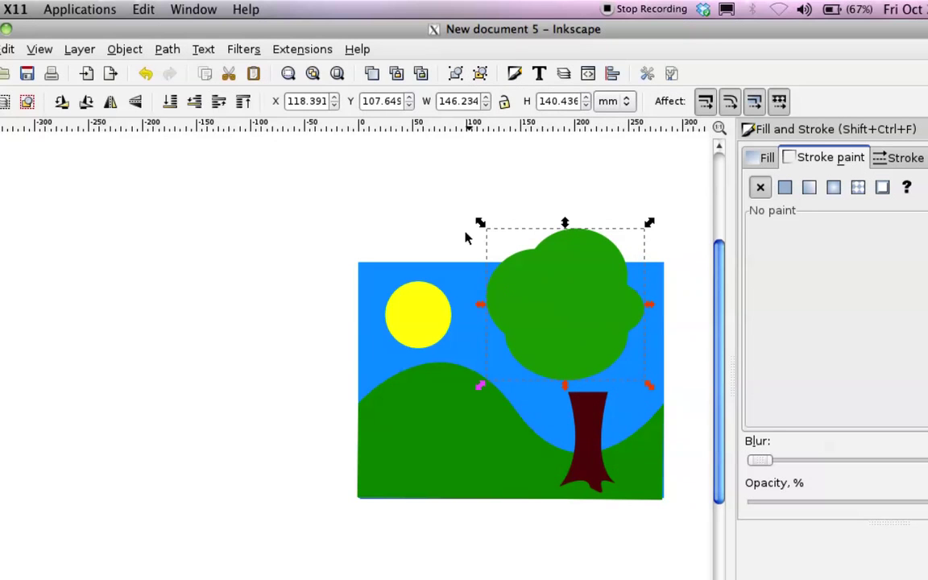
left_click(431, 232)
left_click_drag(564, 300, 586, 377)
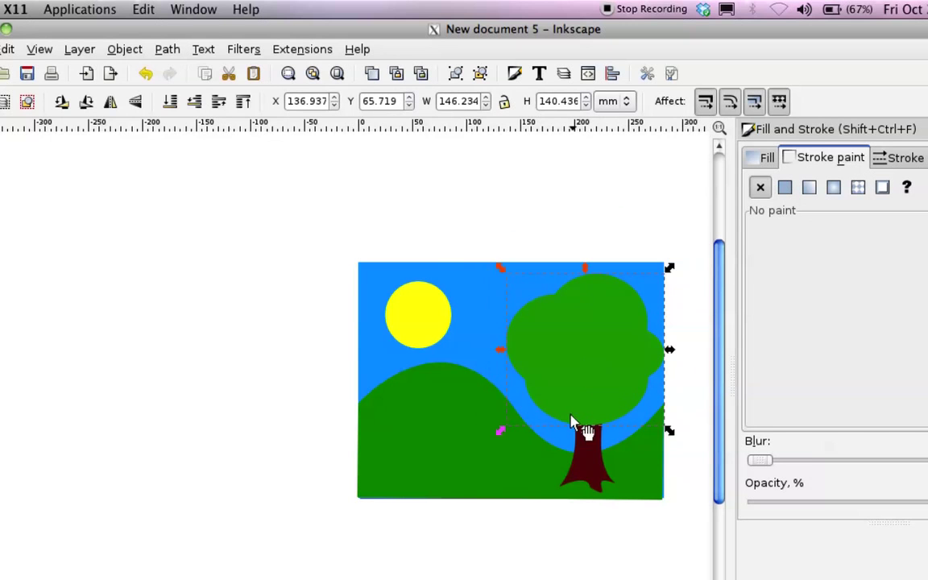
Duplicate the whole tree and place an 82.533 × 106.703 mm copy on the left hill below the sun
left_click(594, 467, "shift")
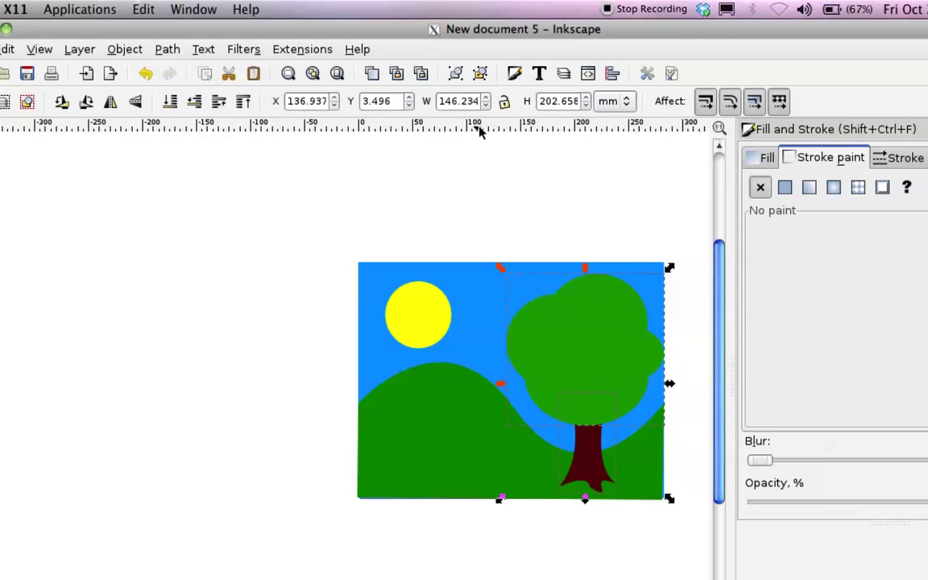
left_click(371, 73)
left_click_drag(608, 322, 461, 322)
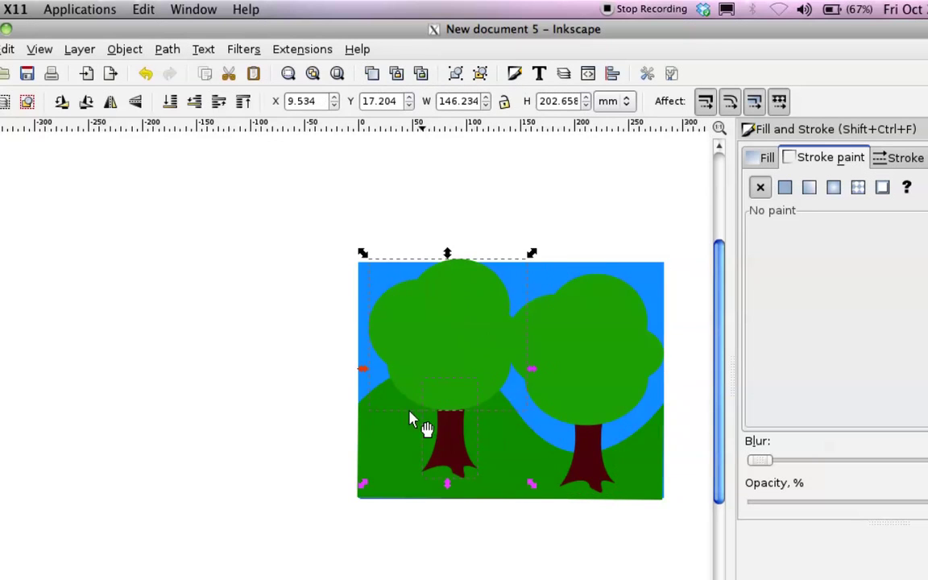
left_click_drag(364, 486, 432, 385)
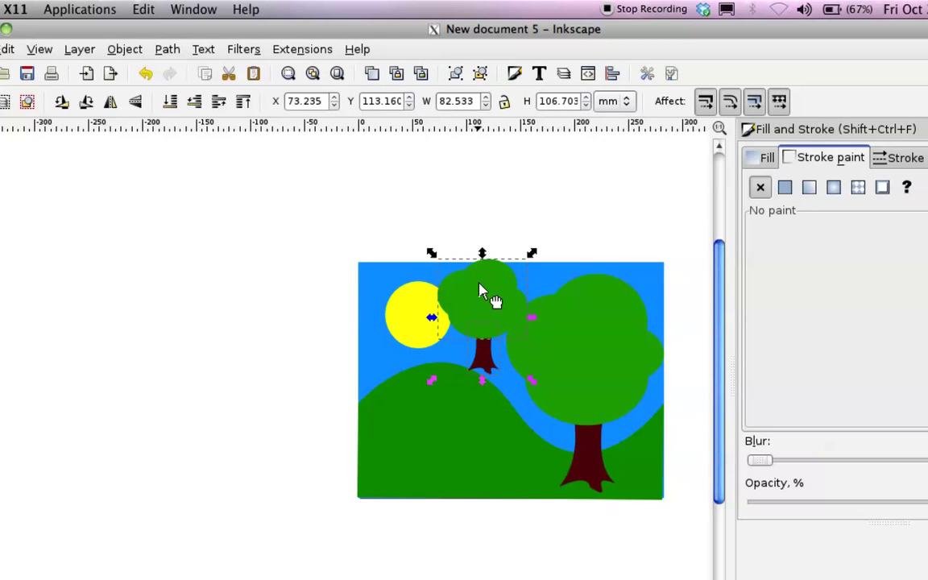
left_click_drag(481, 290, 453, 339)
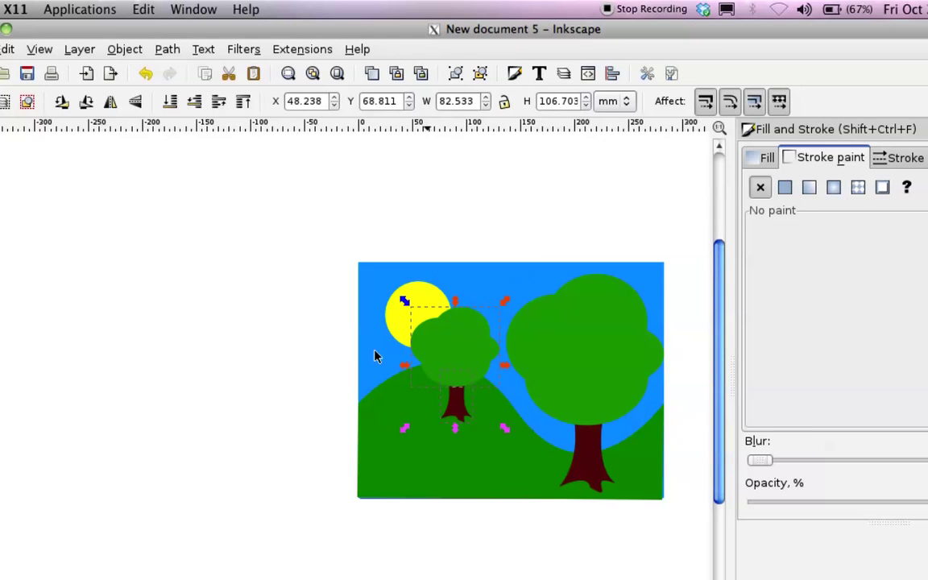
left_click(256, 388)
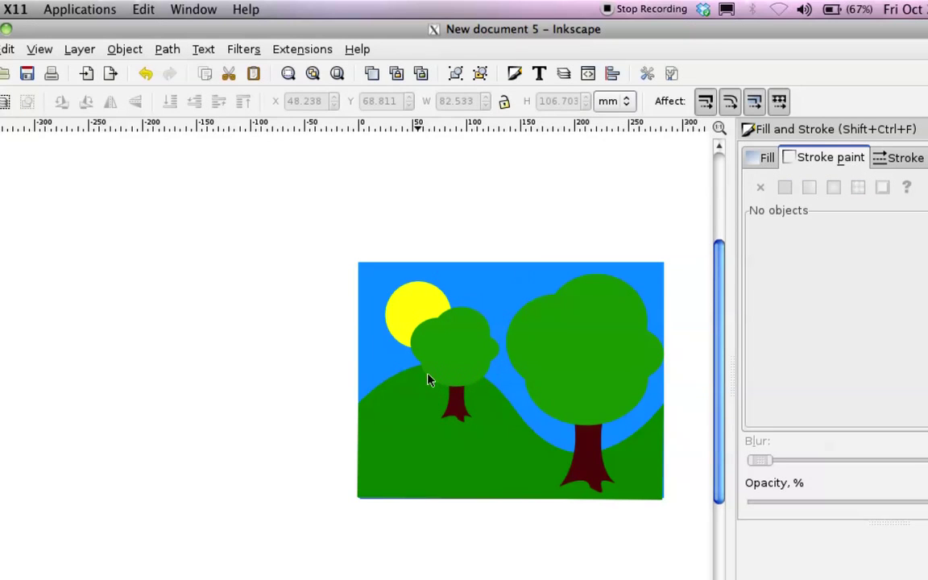
Rotate and skew the small tree's crown into a leaning shape, then settle it over its trunk
left_click(465, 351)
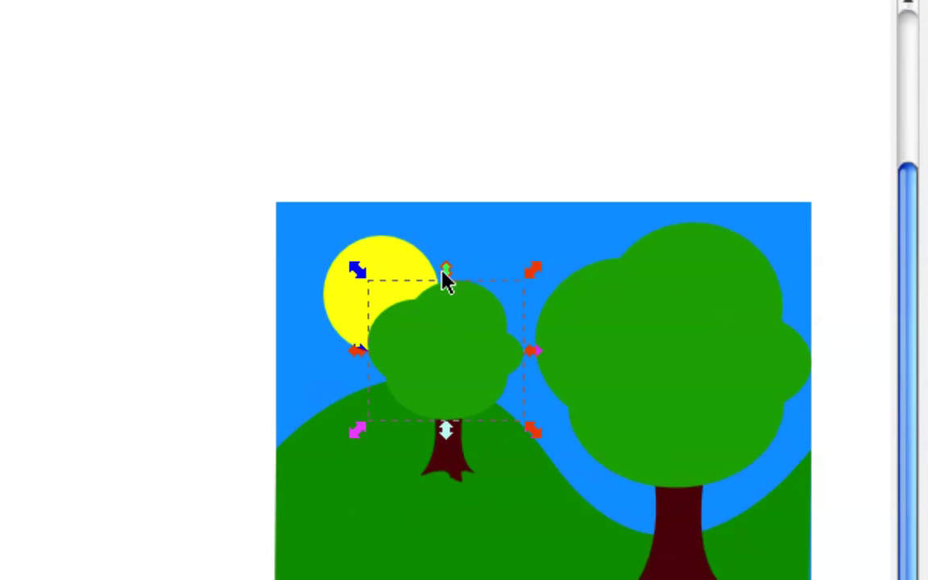
left_click(445, 353)
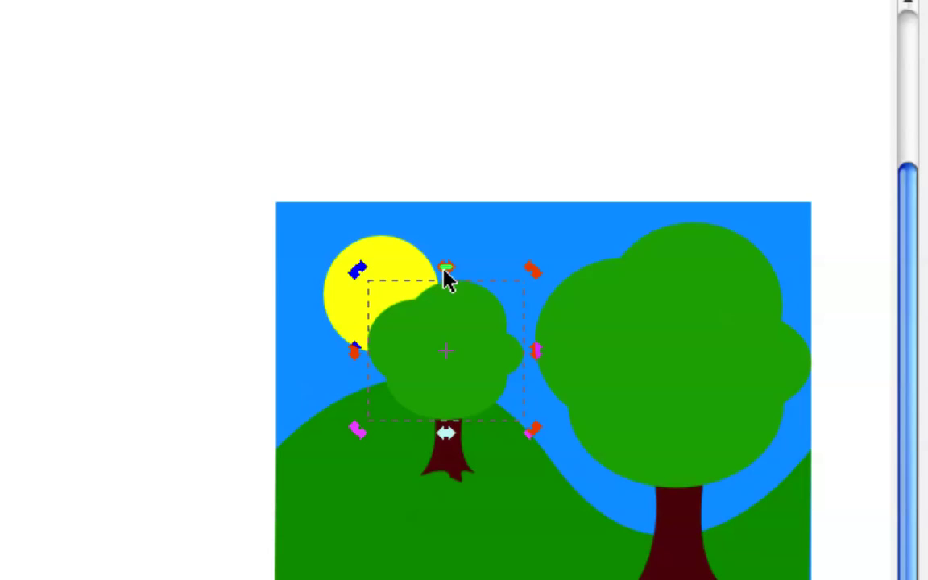
left_click_drag(533, 276, 497, 301)
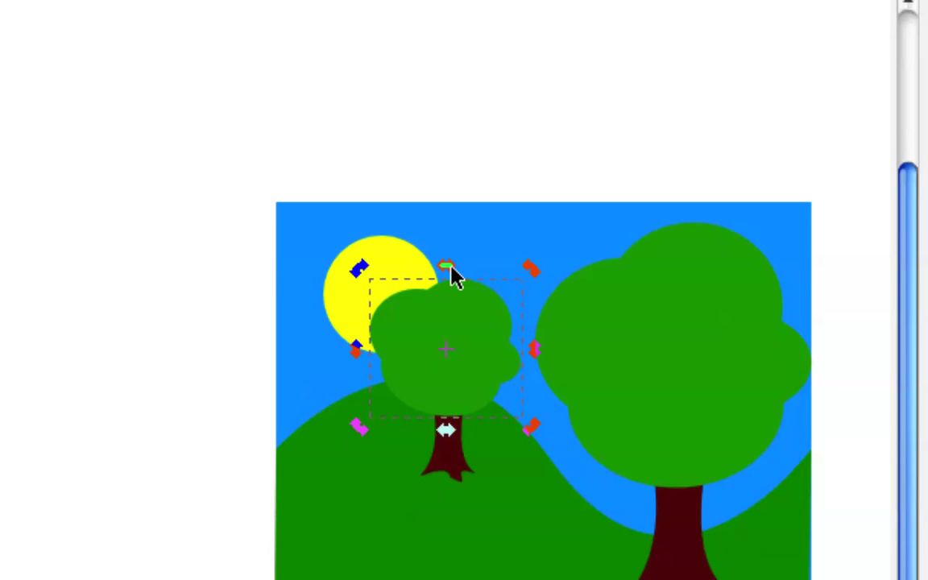
left_click_drag(451, 274, 421, 274)
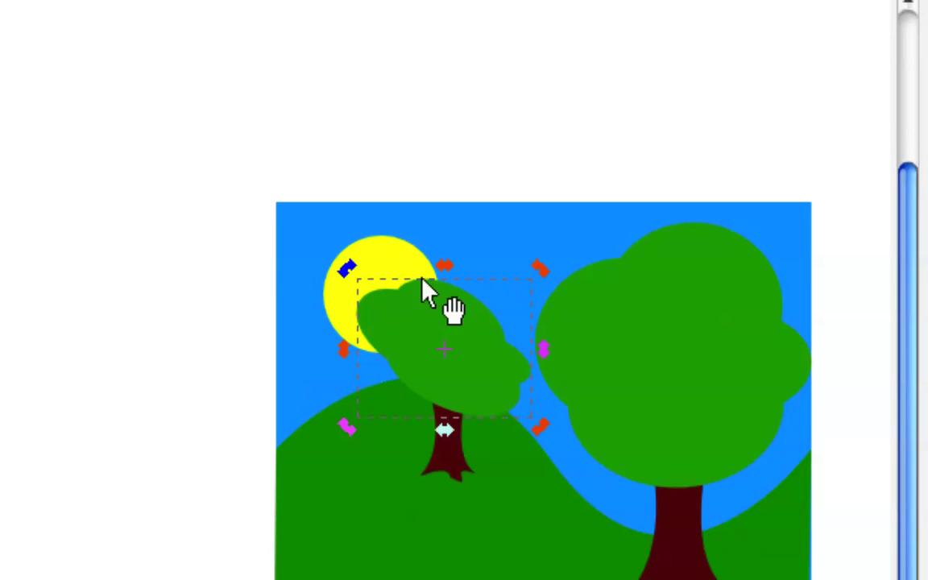
left_click_drag(435, 327, 444, 352)
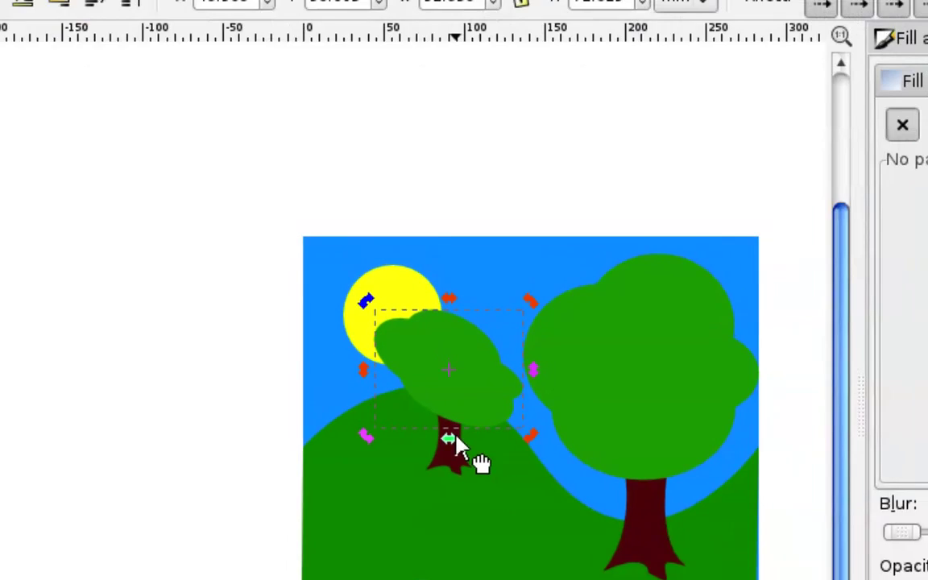
left_click(454, 465)
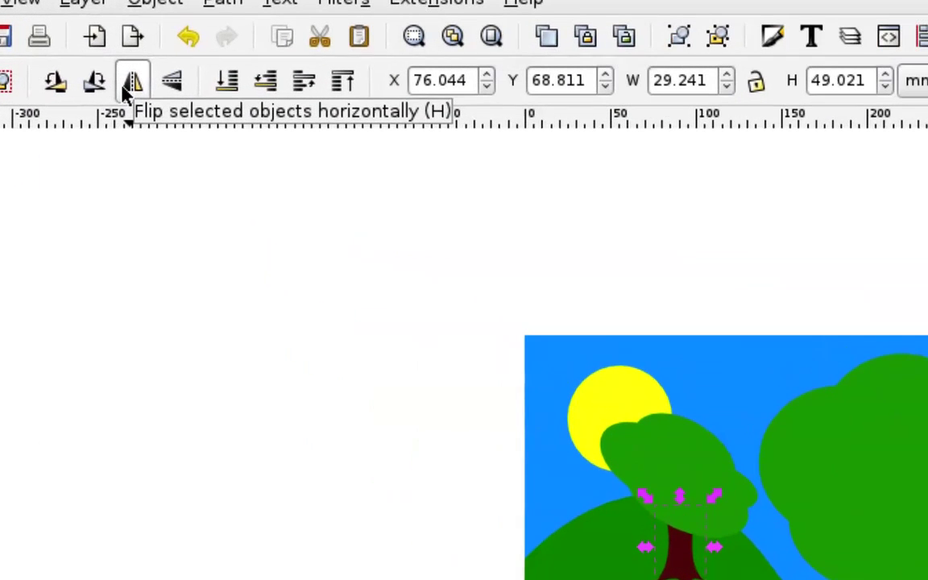
scroll(340, 283, "down", 10)
scroll(340, 283, "right", 7)
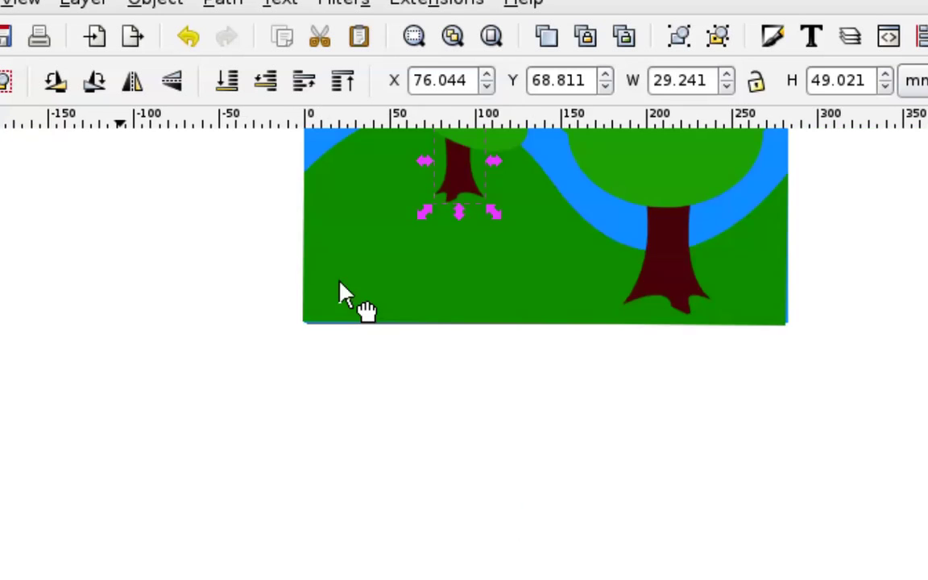
scroll(339, 283, "up", 2)
scroll(339, 283, "left", 2)
scroll(339, 283, "up", 3)
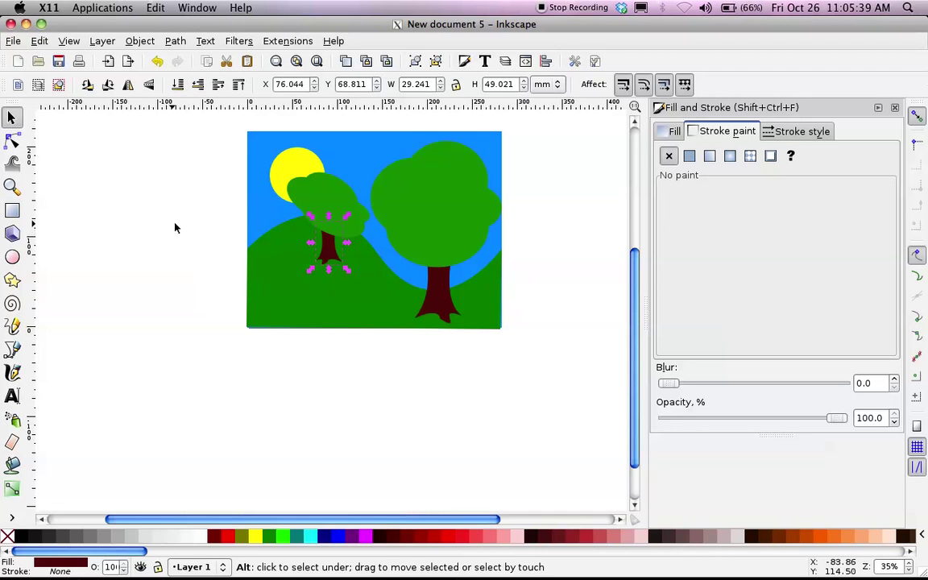
scroll(188, 224, "up", 1)
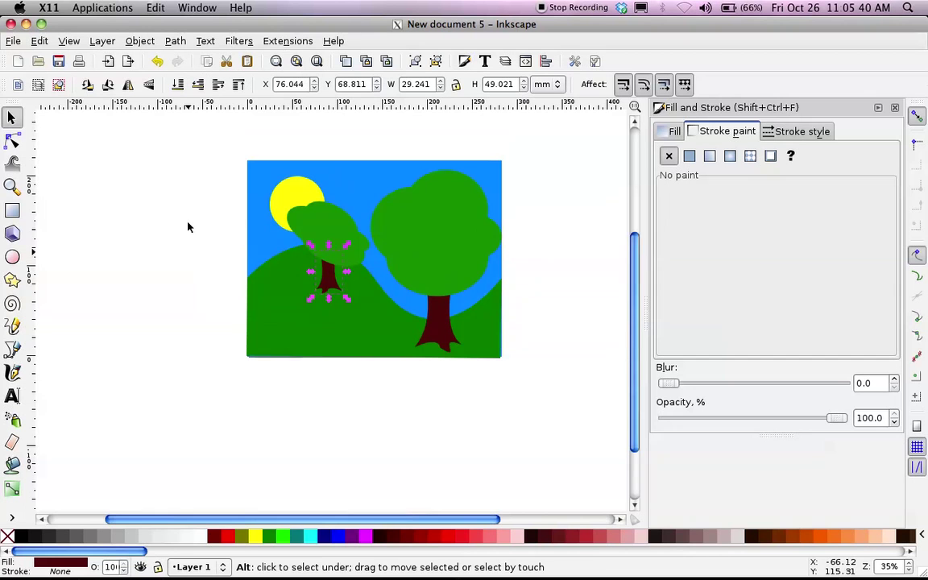
Save the drawing as Inkscape SVG named landscape.svg in the teacher home folder
left_click(59, 62)
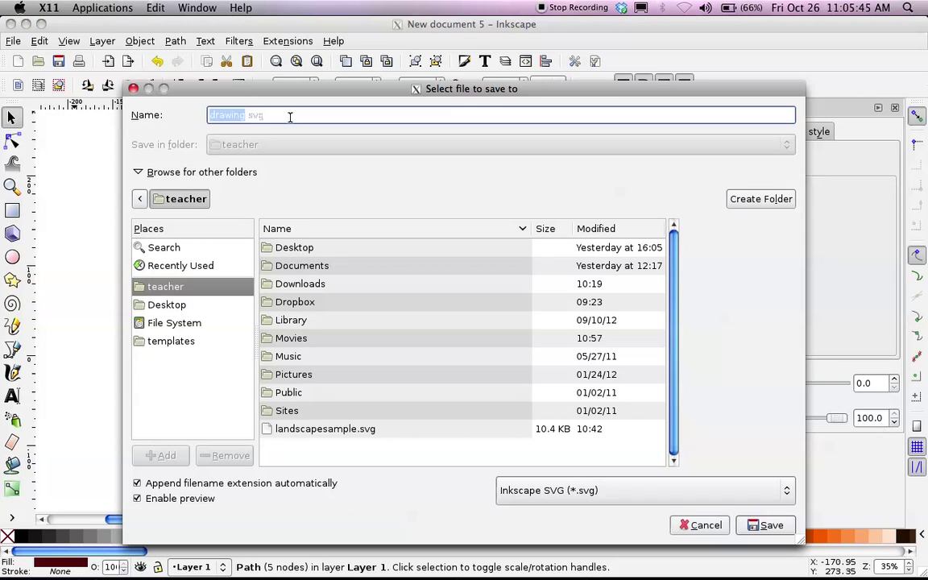
left_click(281, 115)
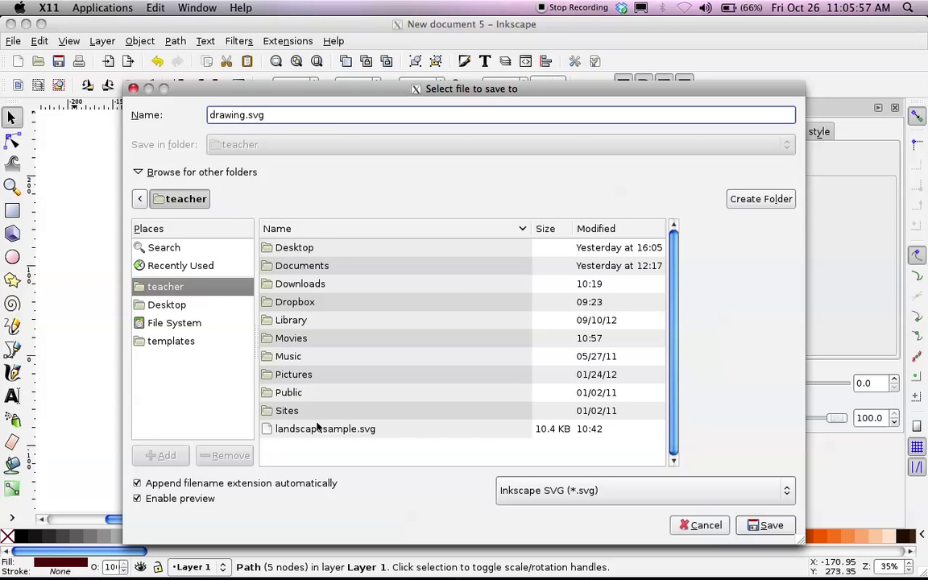
double_click(244, 118)
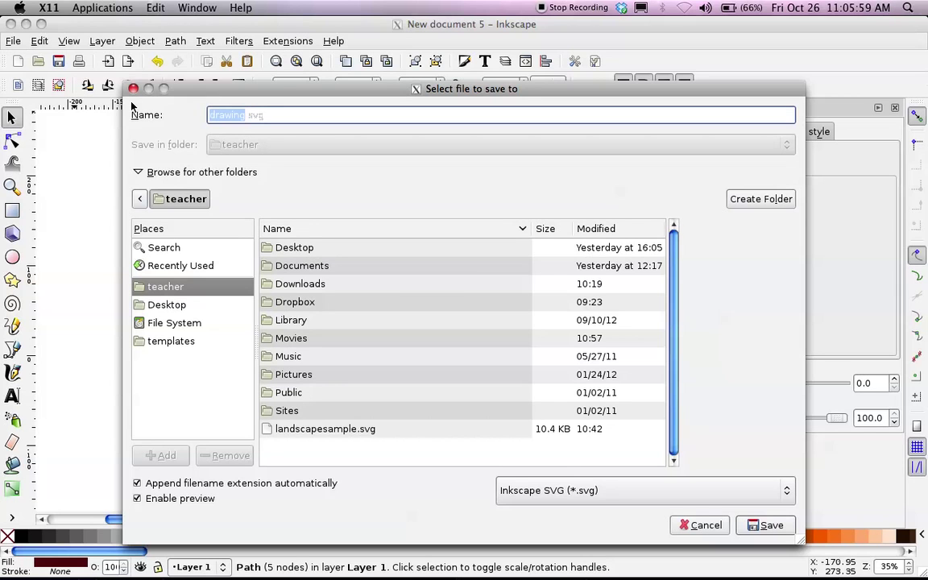
type("landscape")
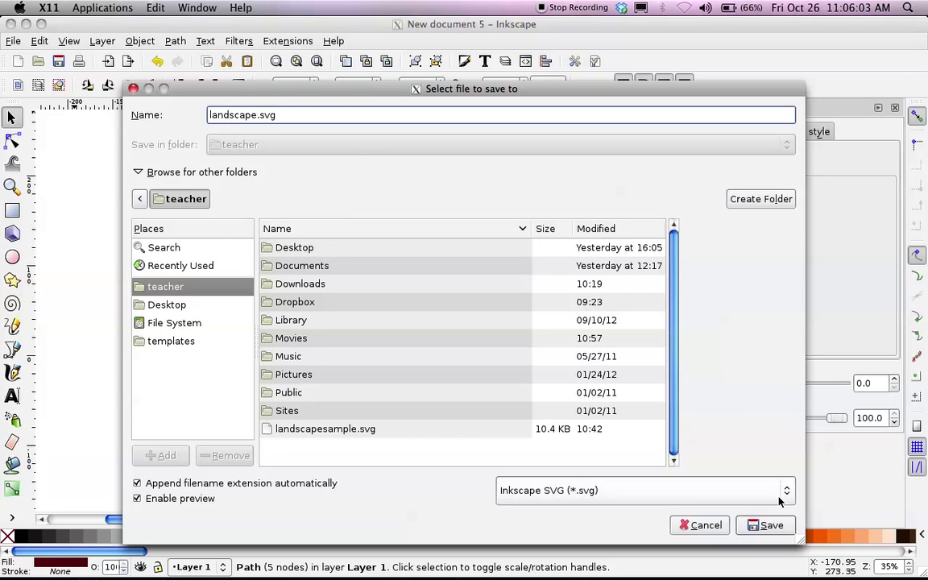
left_click(778, 528)
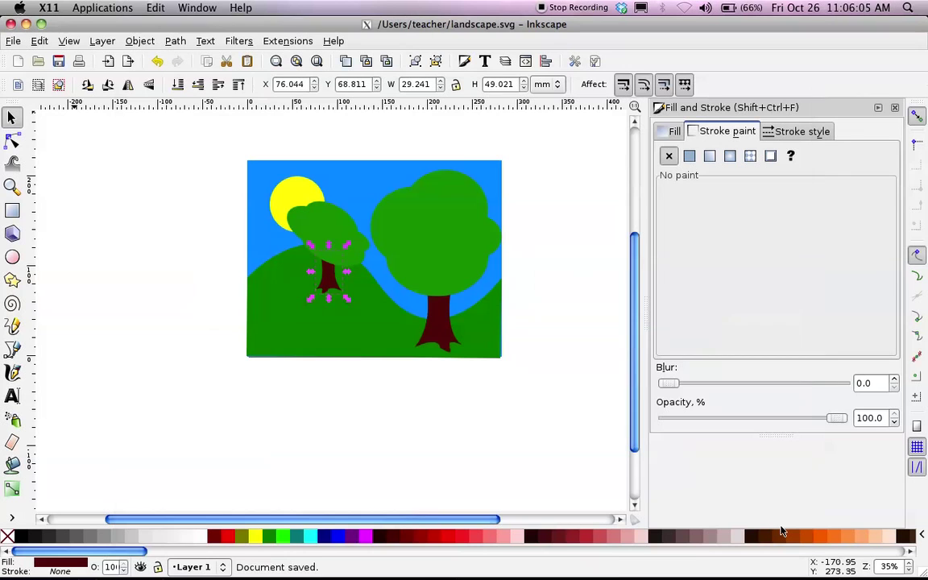
left_click(578, 307)
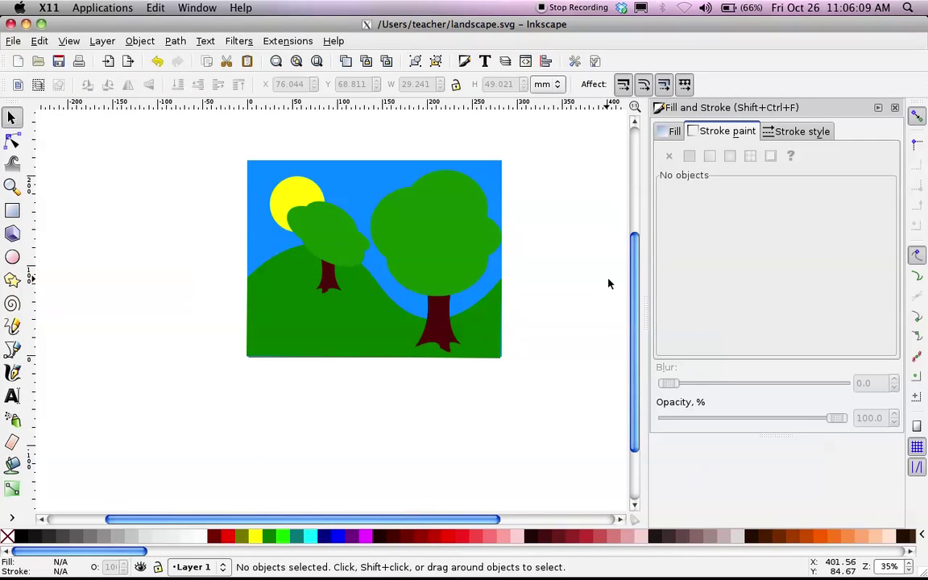
scroll(534, 306, "up", 3)
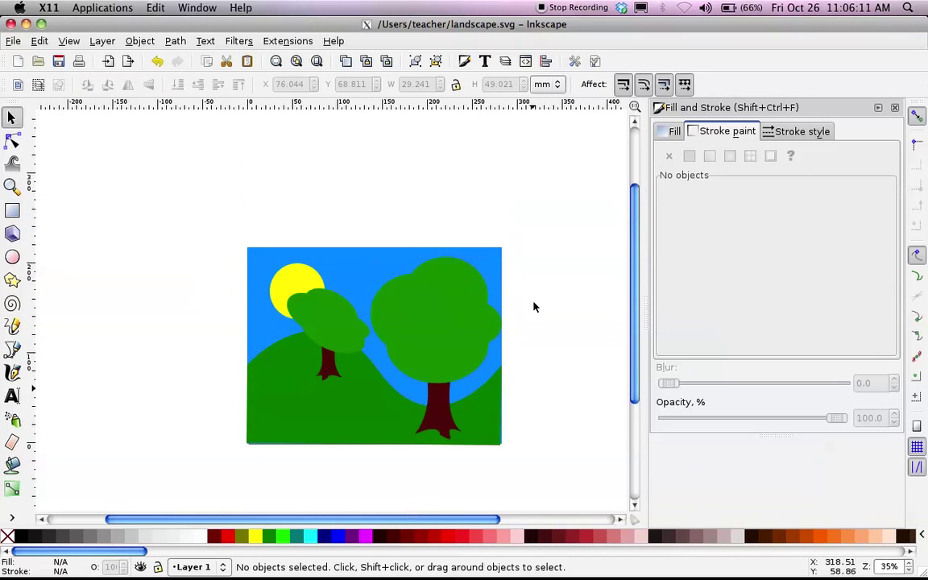
scroll(534, 306, "down", 2)
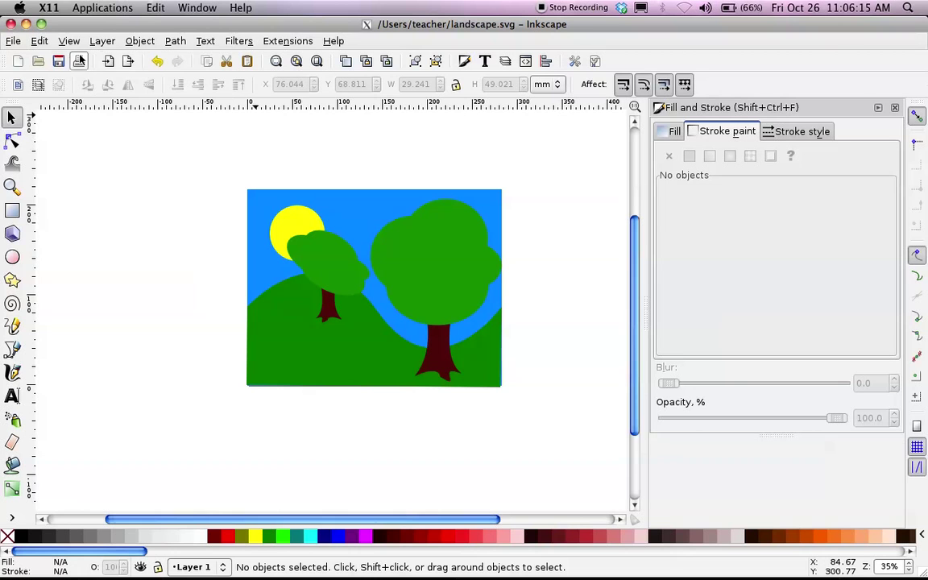
left_click(14, 41)
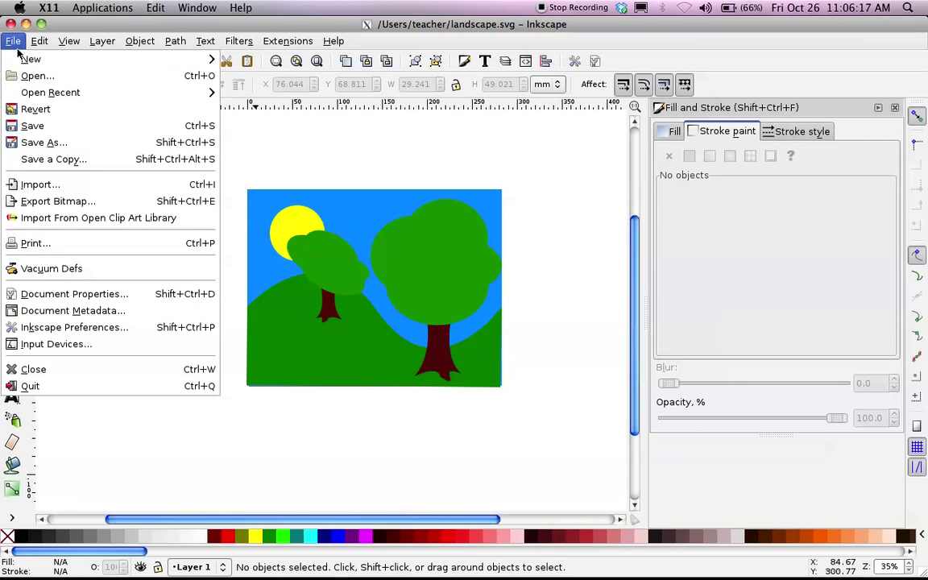
left_click(48, 202)
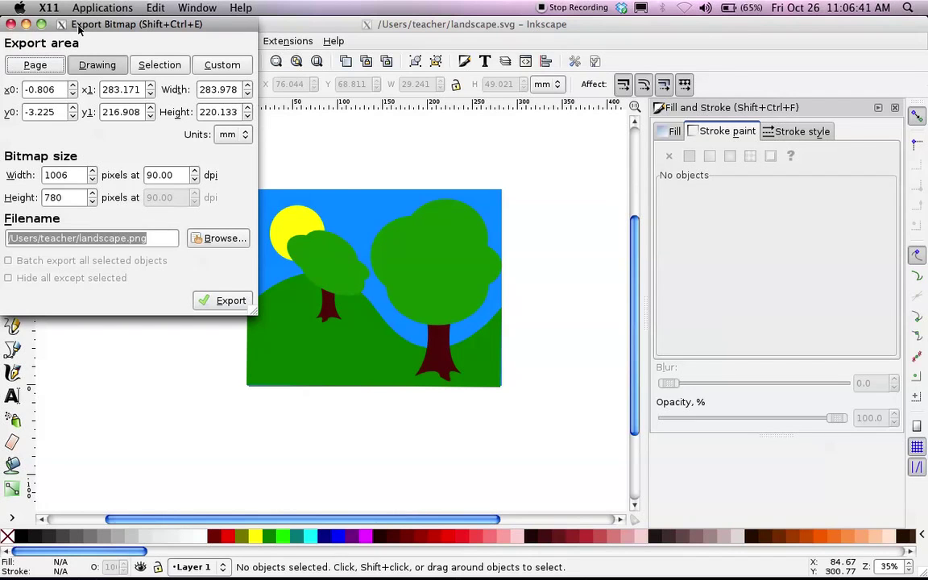
left_click_drag(78, 28, 178, 92)
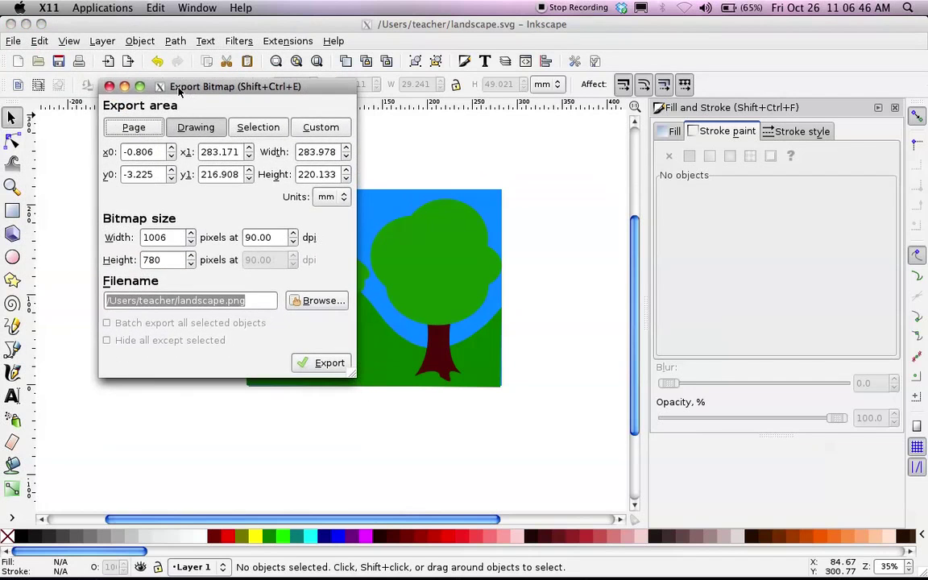
left_click(108, 87)
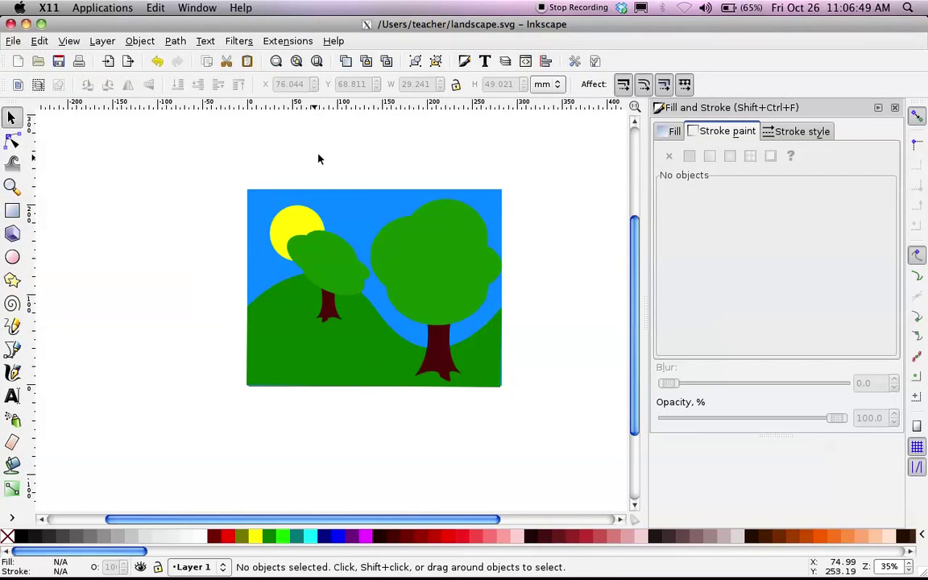